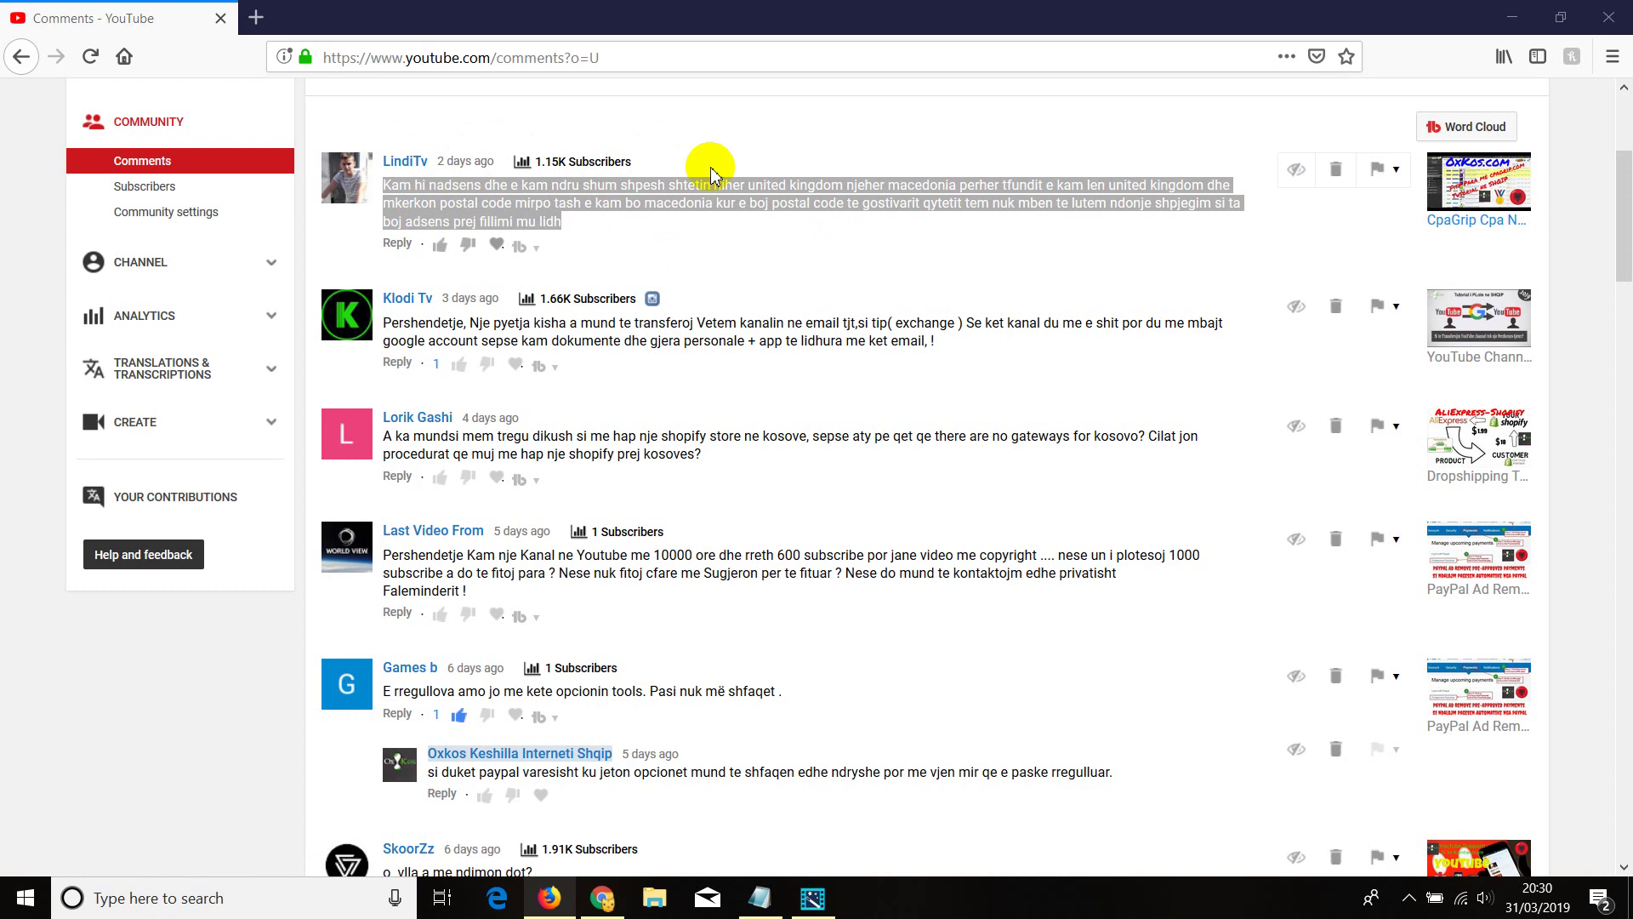
Switch to Google AdSense in Chrome and open the management page for the payments settings
{"action": "left_click", "coordinate": [600, 899]}
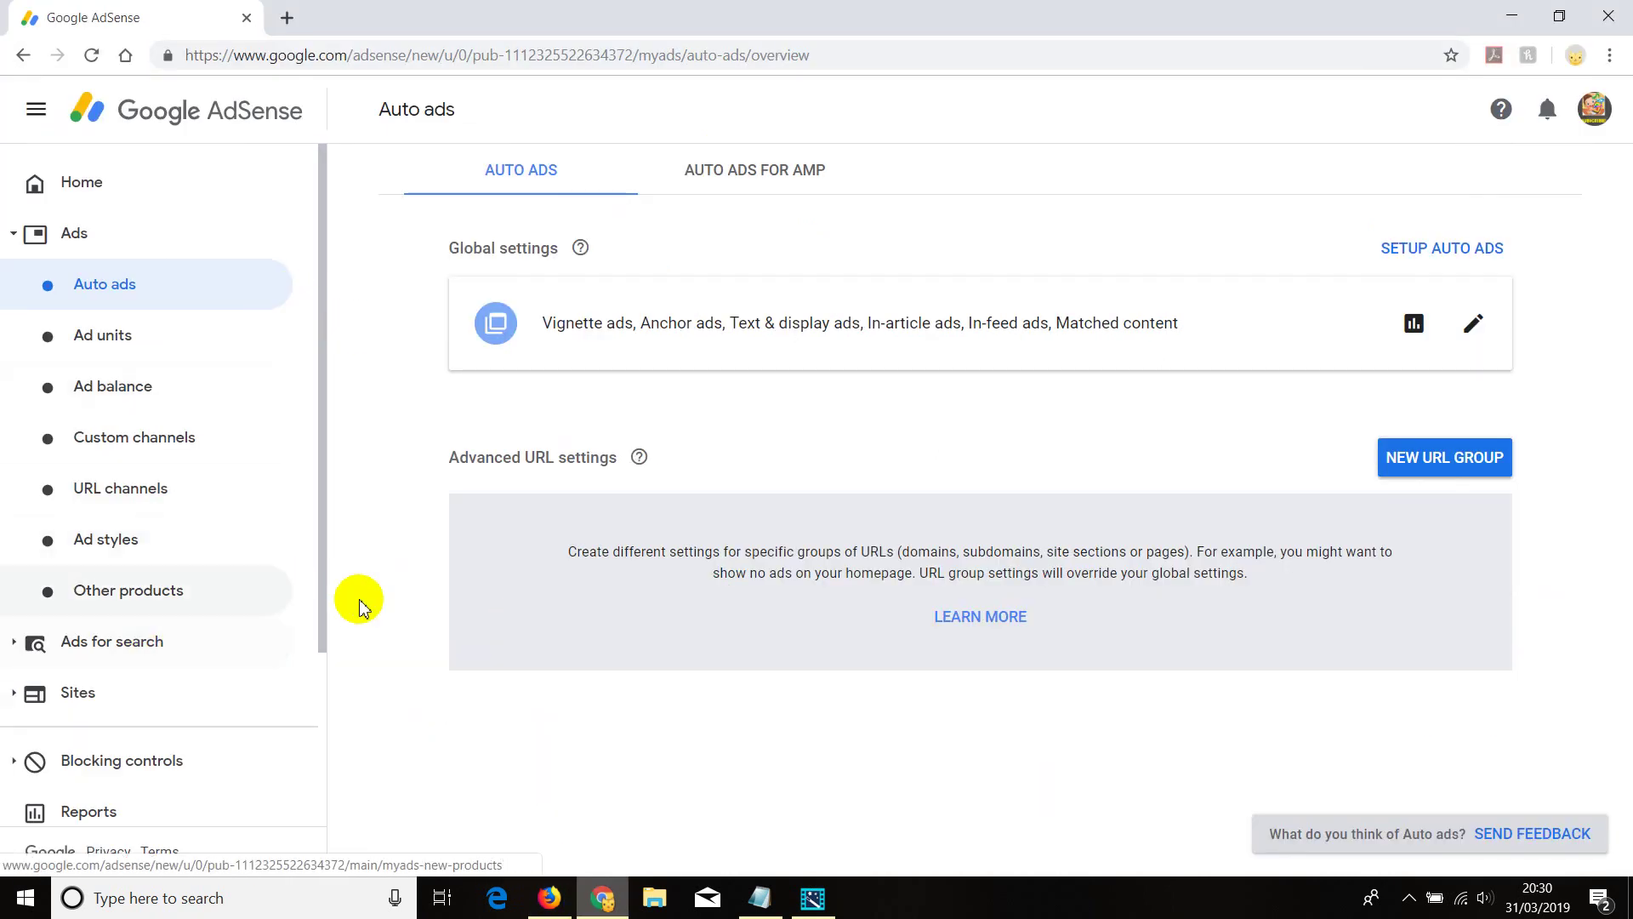
{"action": "scroll", "coordinate": [213, 745], "scroll_direction": "down", "scroll_amount": 3}
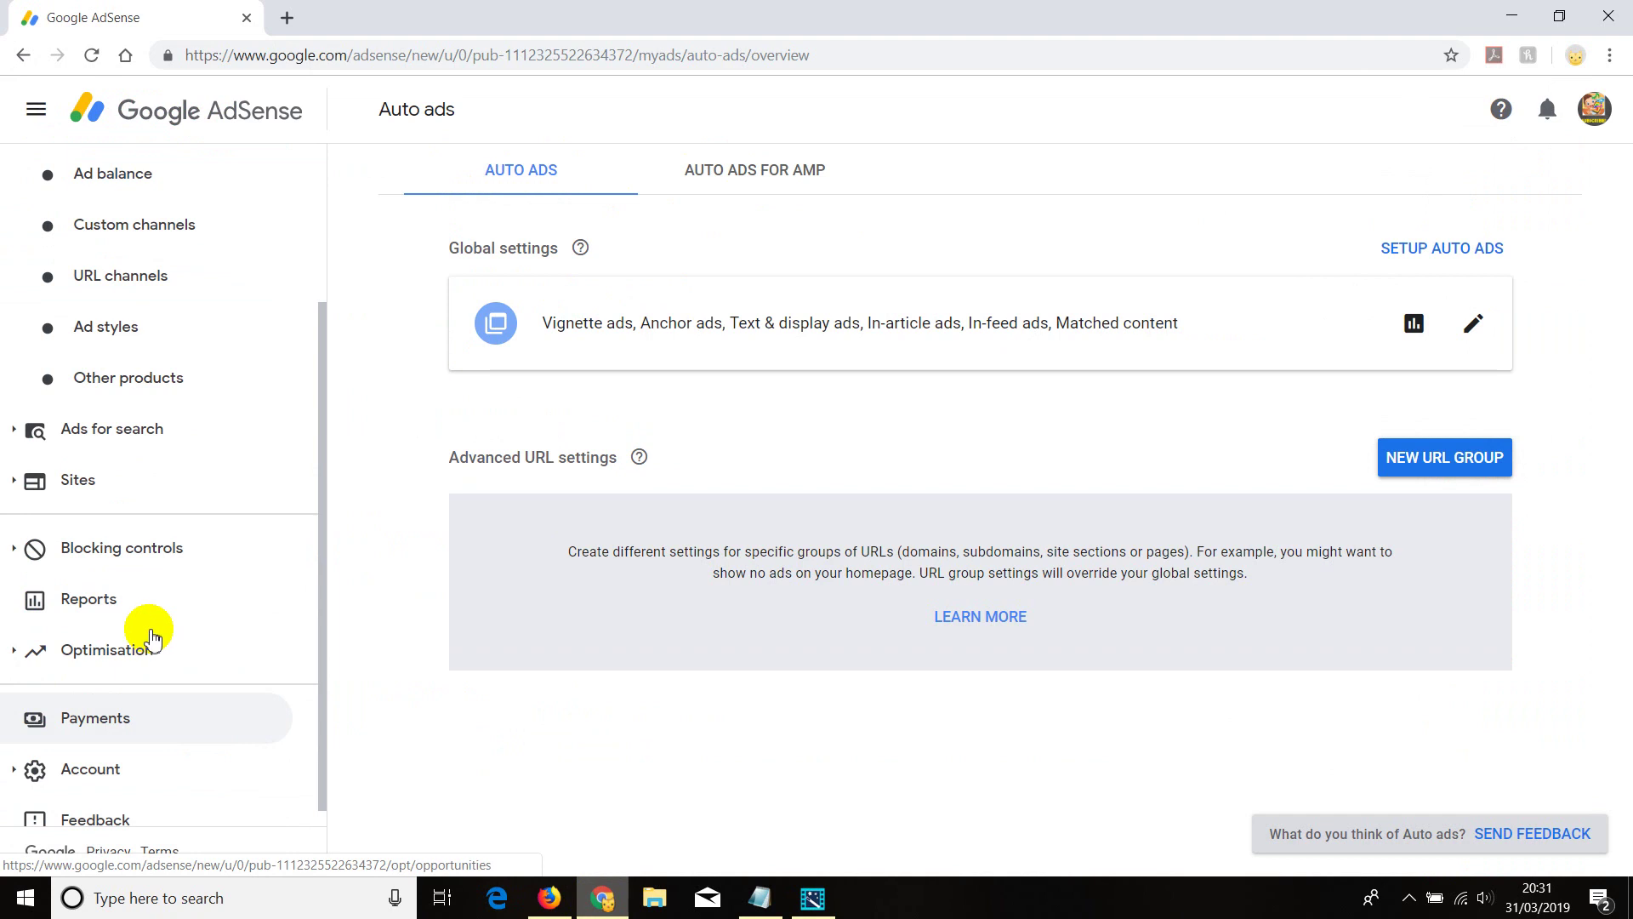
{"action": "left_click", "coordinate": [110, 718]}
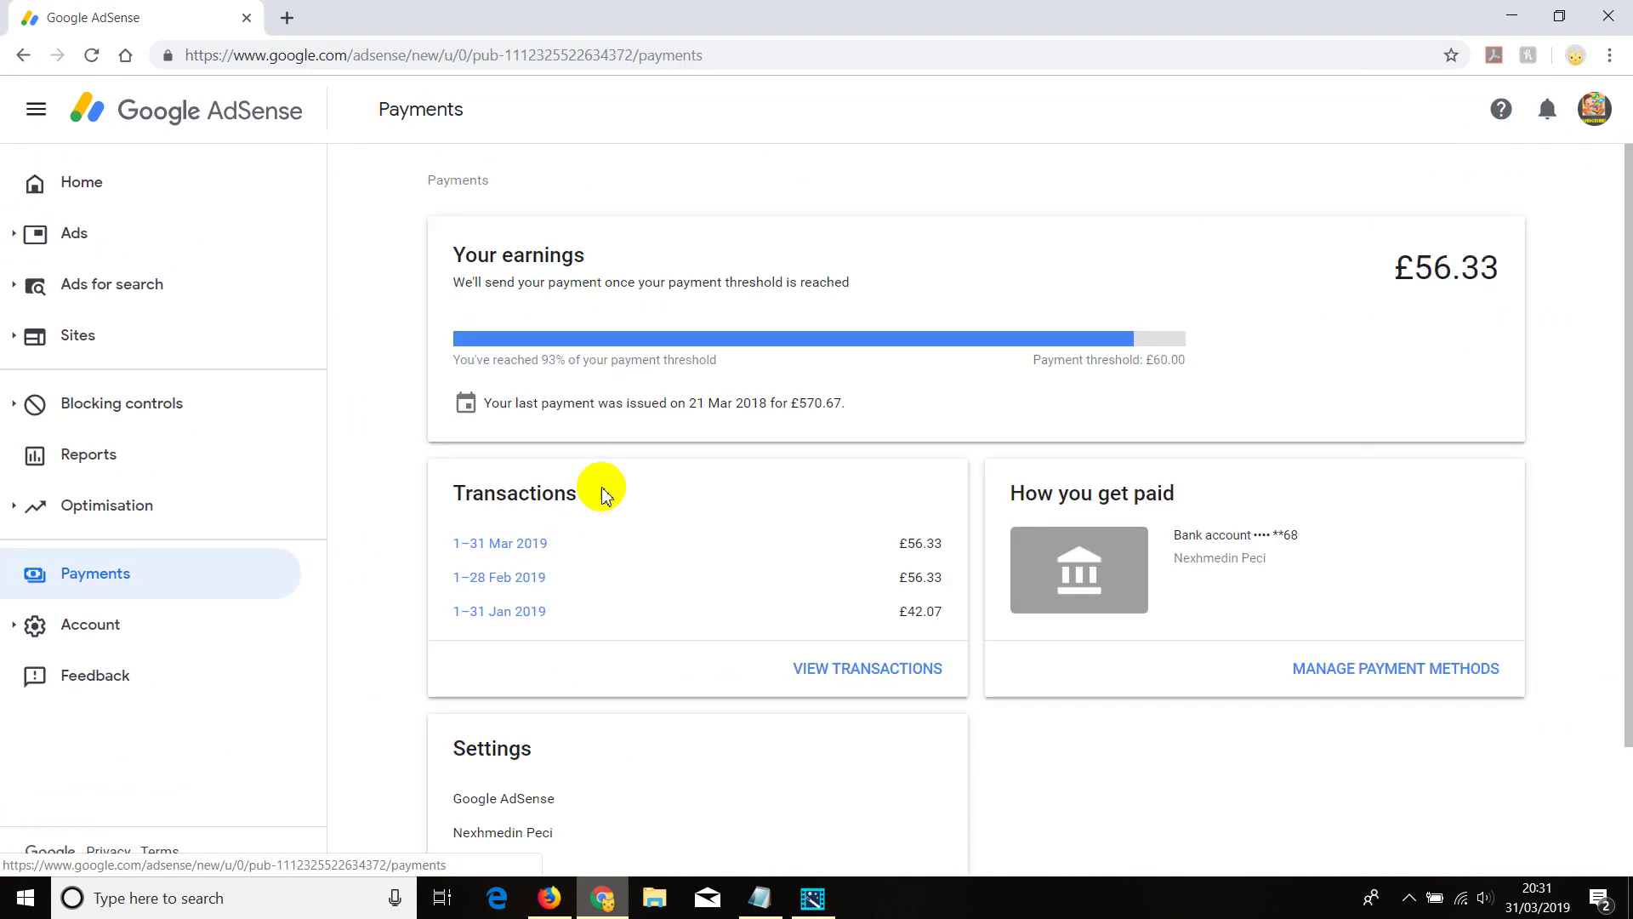
{"action": "scroll", "coordinate": [693, 664], "scroll_direction": "down", "scroll_amount": 2}
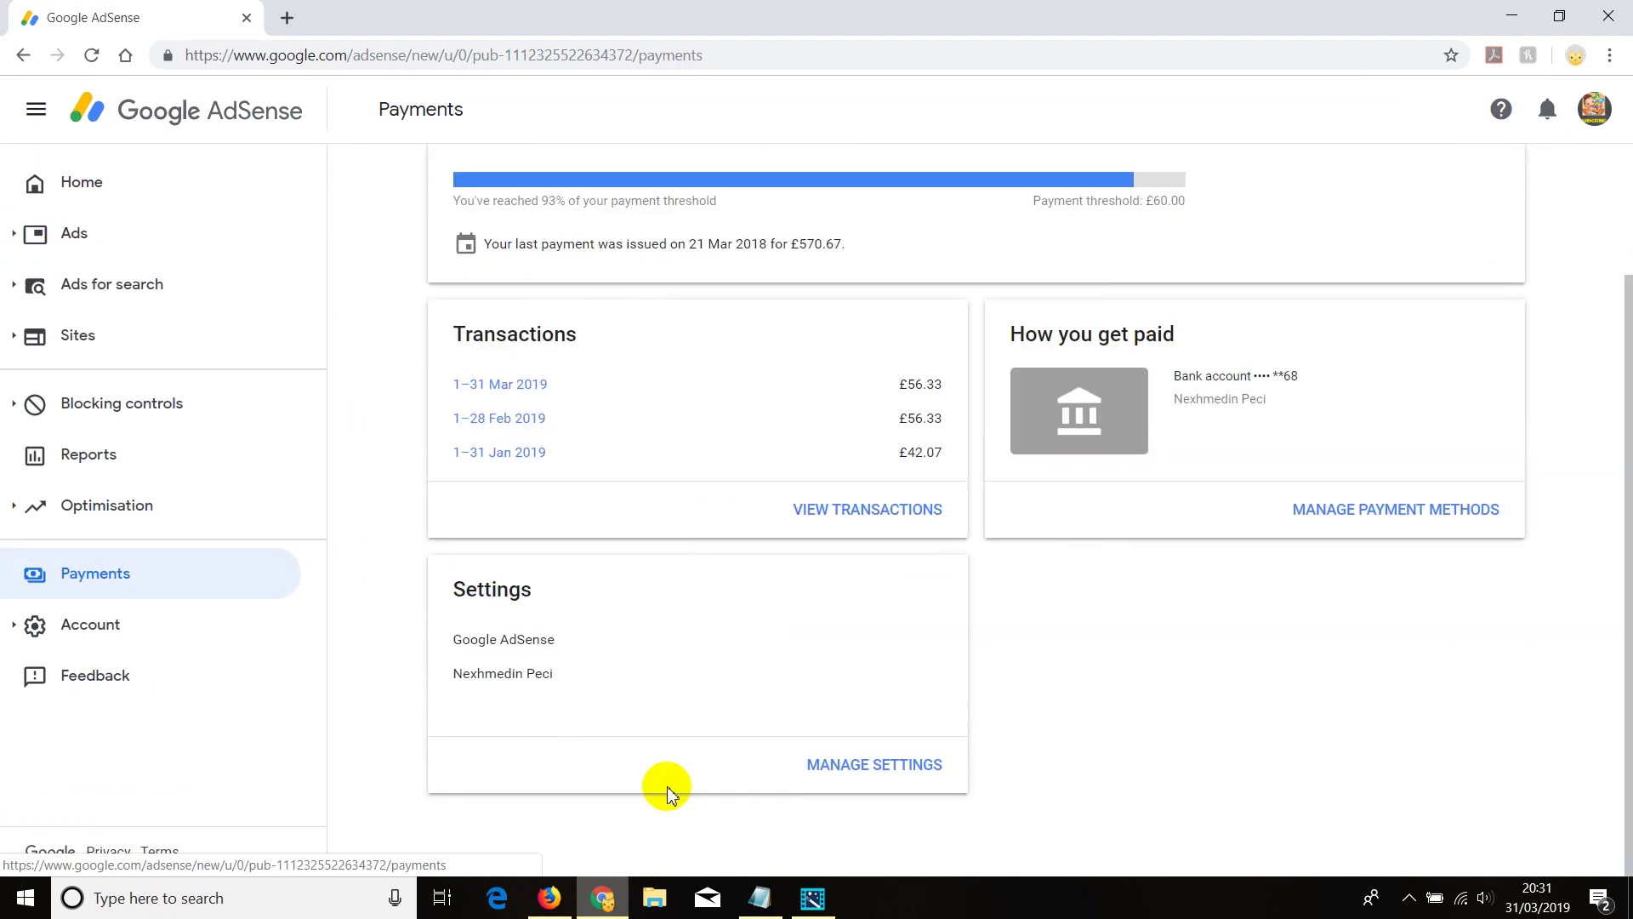
{"action": "left_click", "coordinate": [854, 770]}
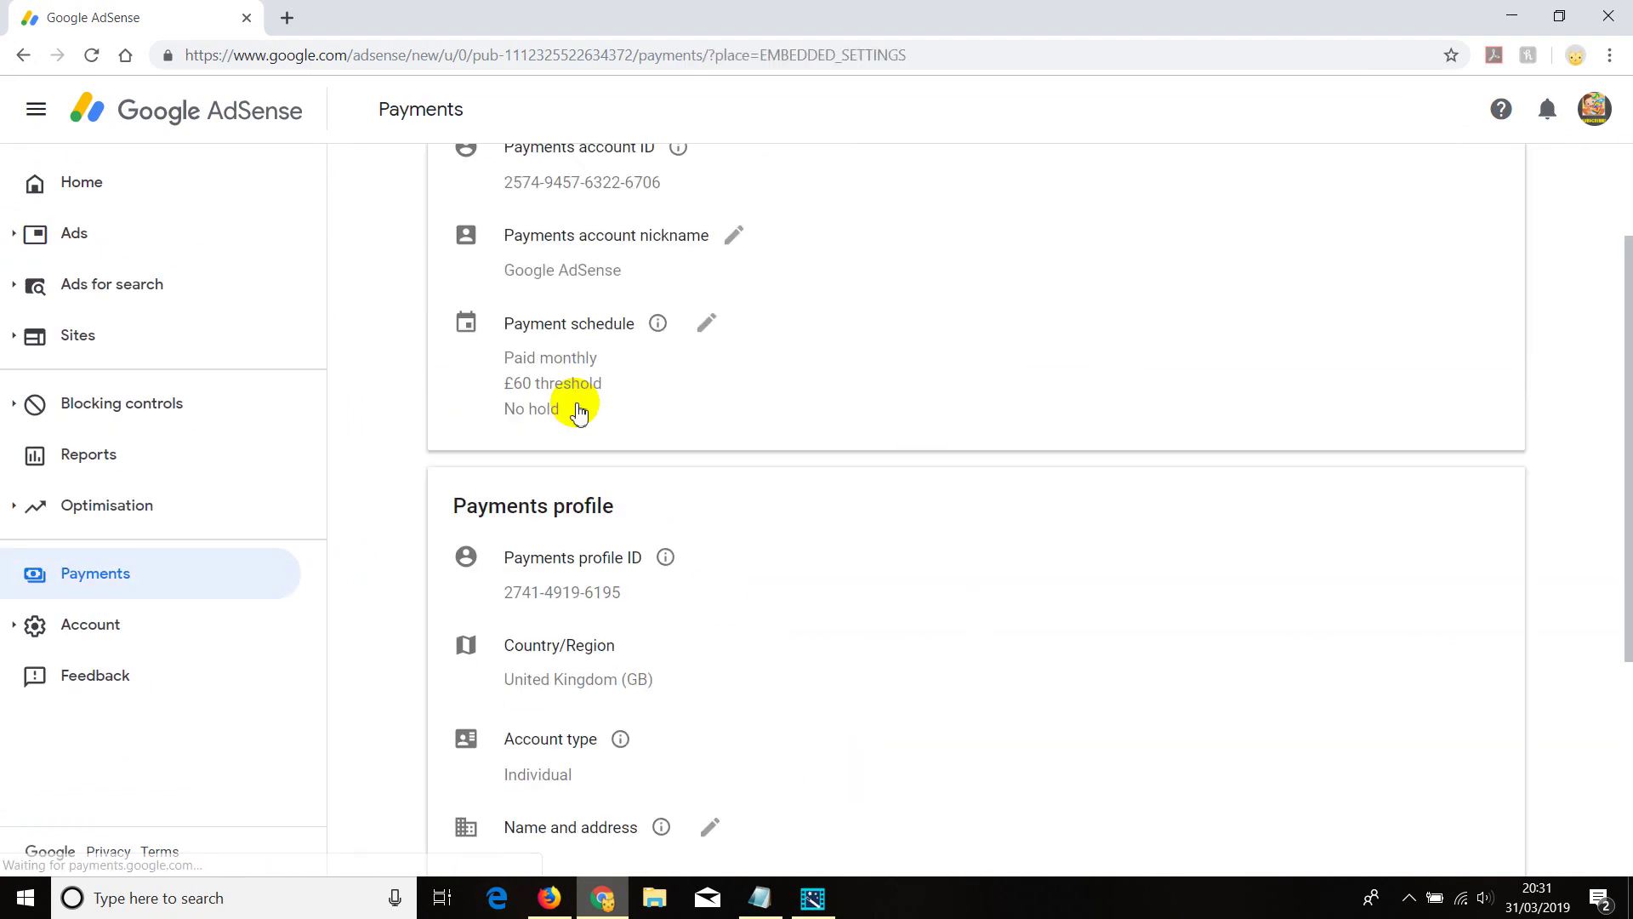
Open the payment schedule for editing and inspect its payment threshold and payout date options without changing them
{"action": "scroll", "coordinate": [579, 396], "scroll_direction": "up", "scroll_amount": 3}
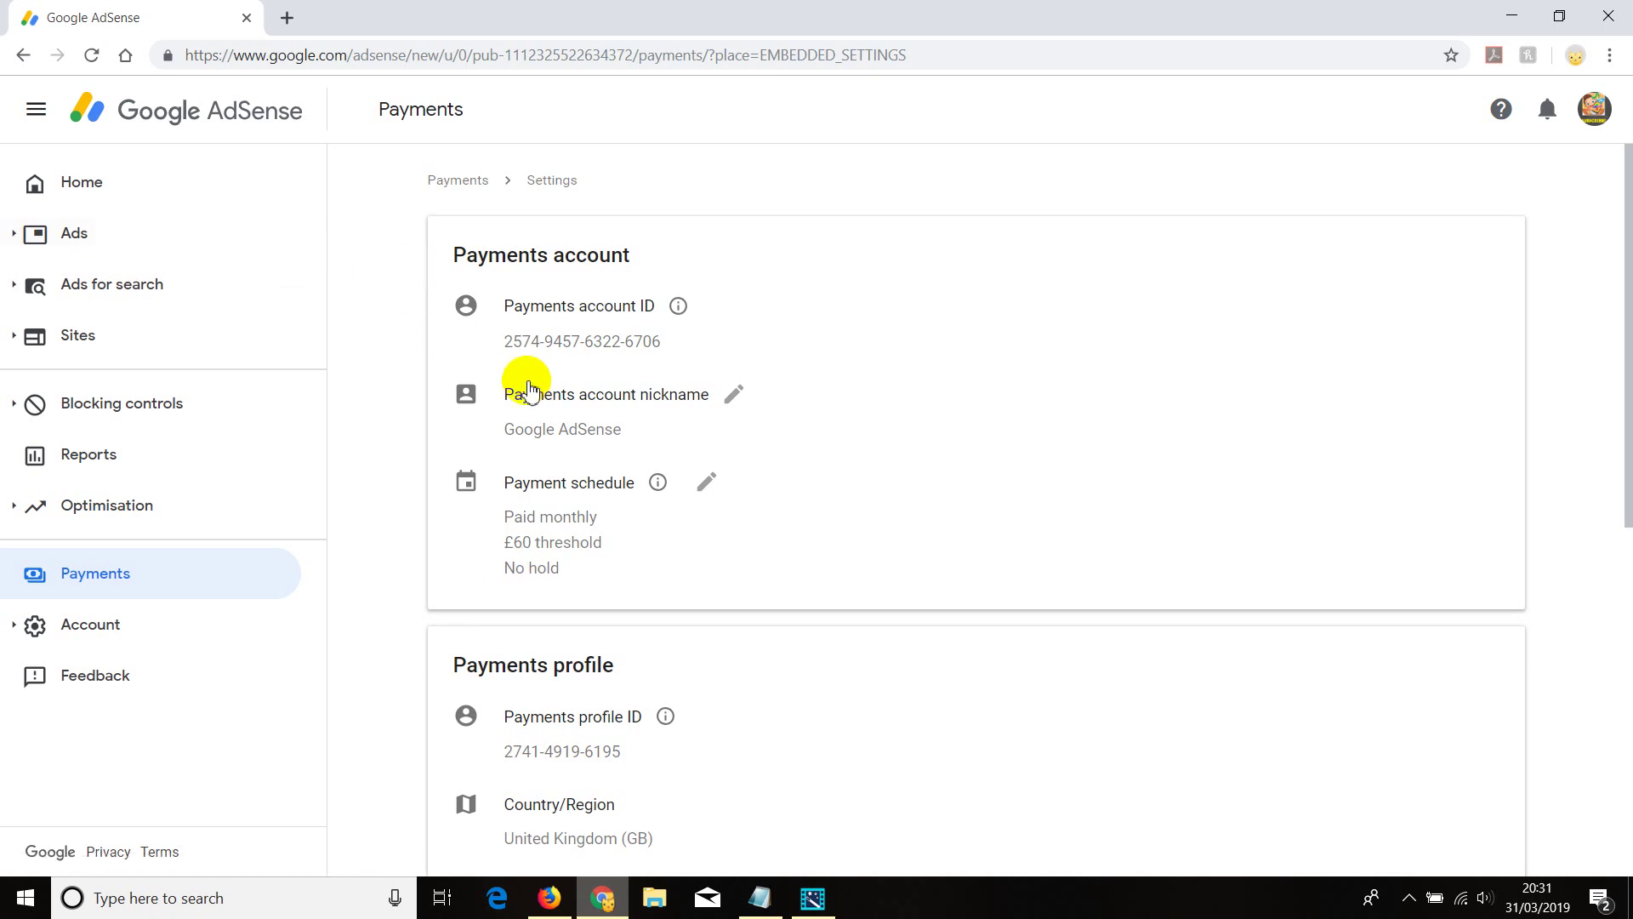
{"action": "left_click", "coordinate": [703, 484]}
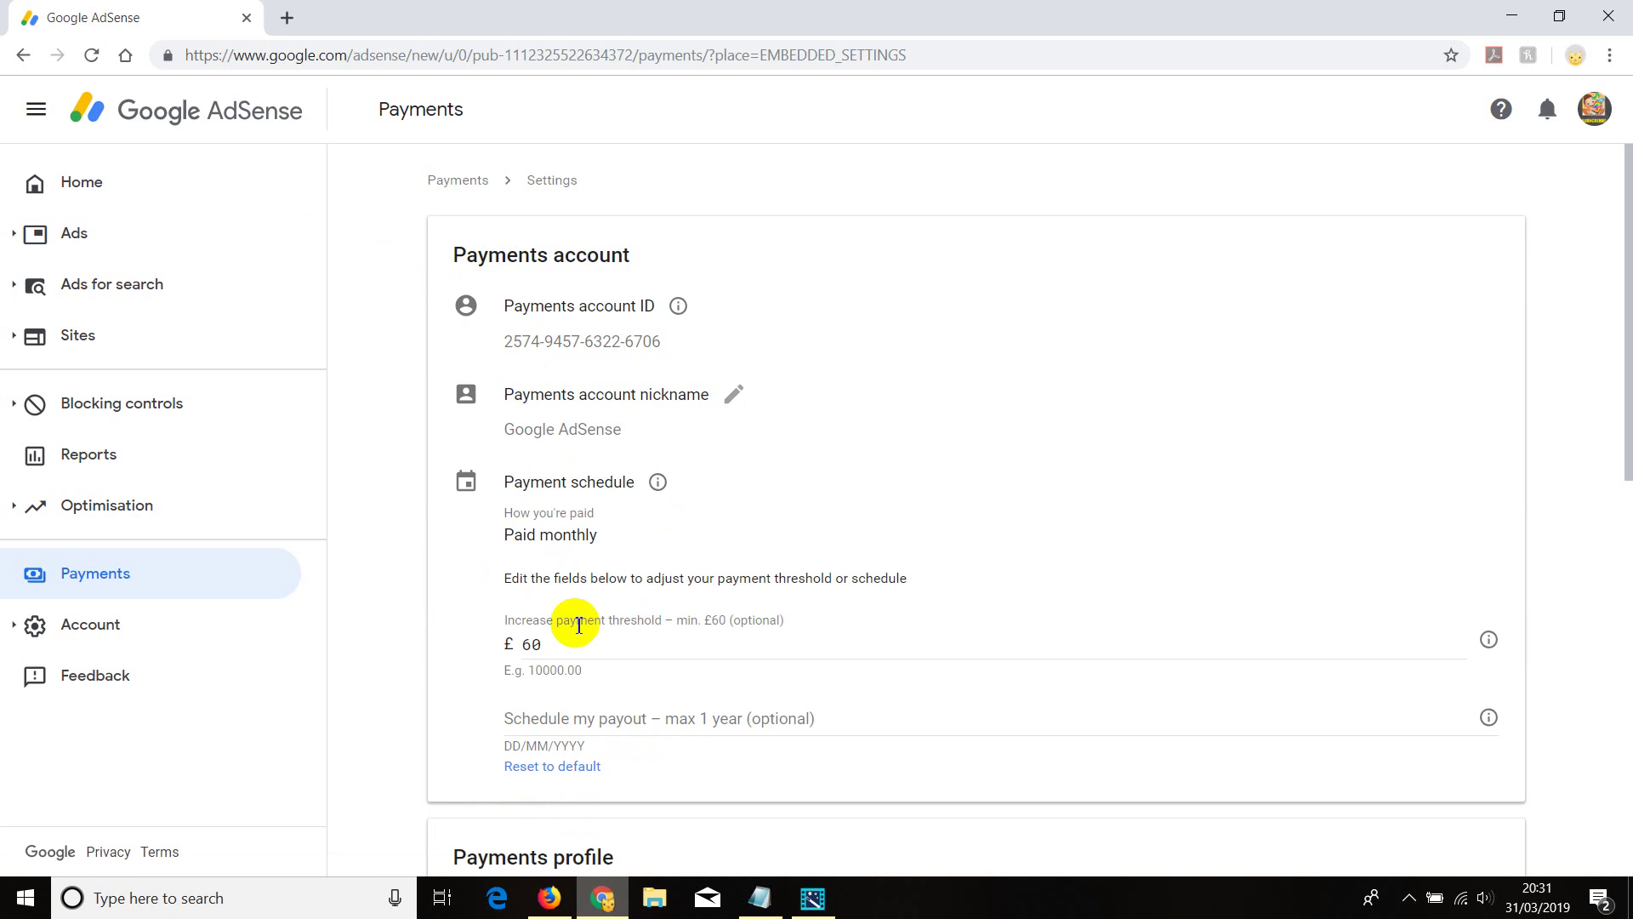
{"action": "left_click_drag", "start_coordinate": [521, 647], "coordinate": [553, 646]}
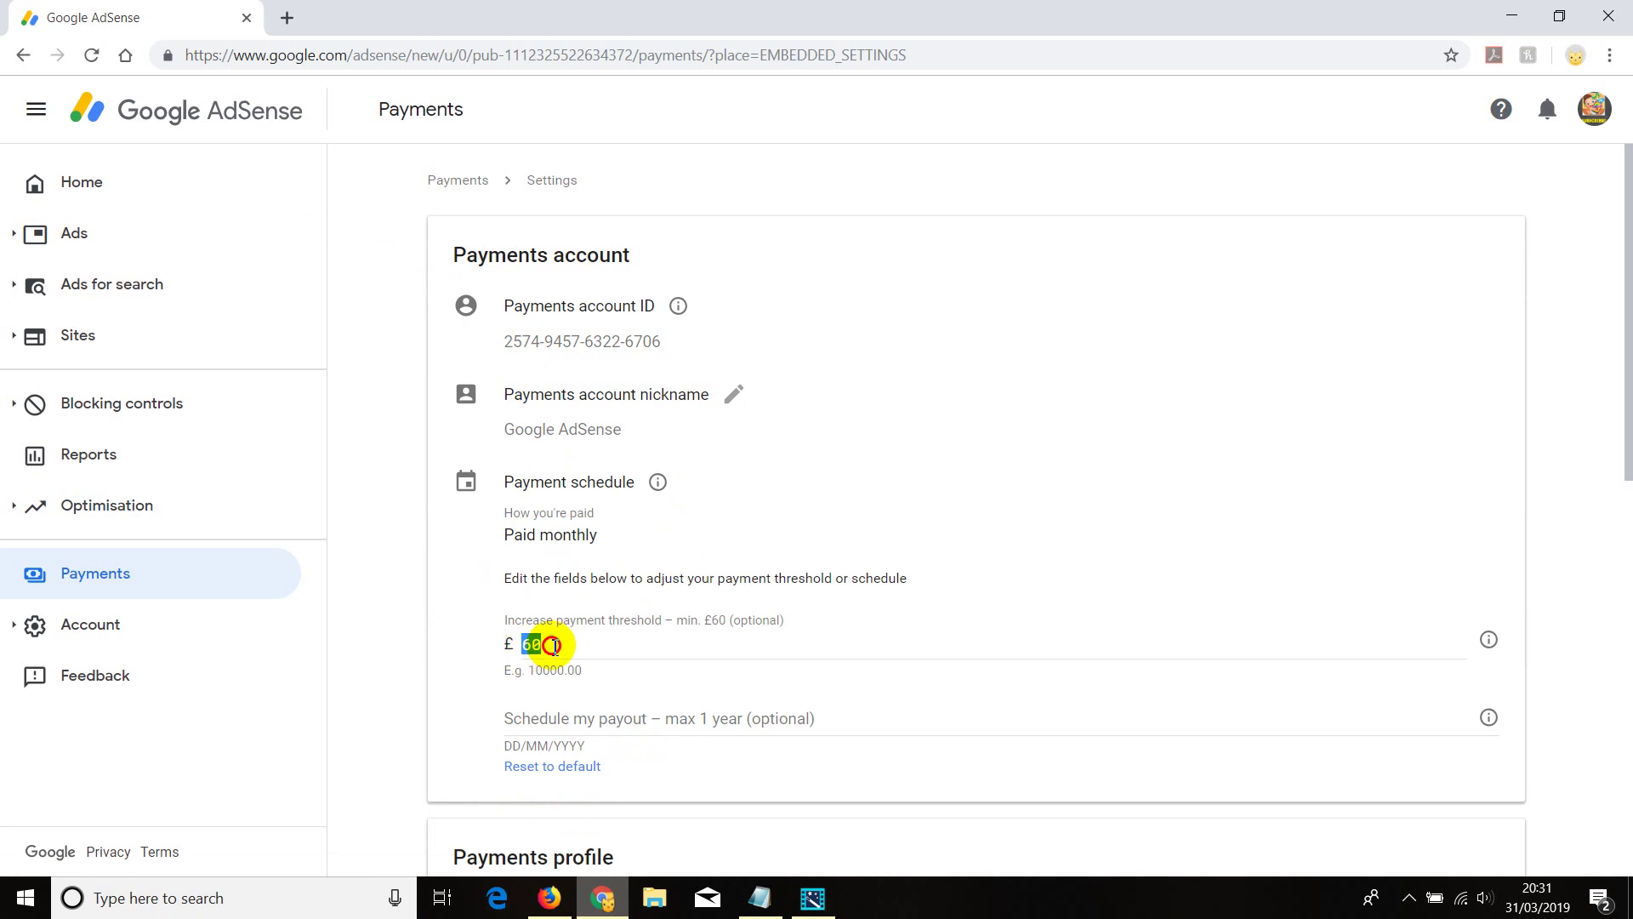
{"action": "left_click", "coordinate": [528, 747]}
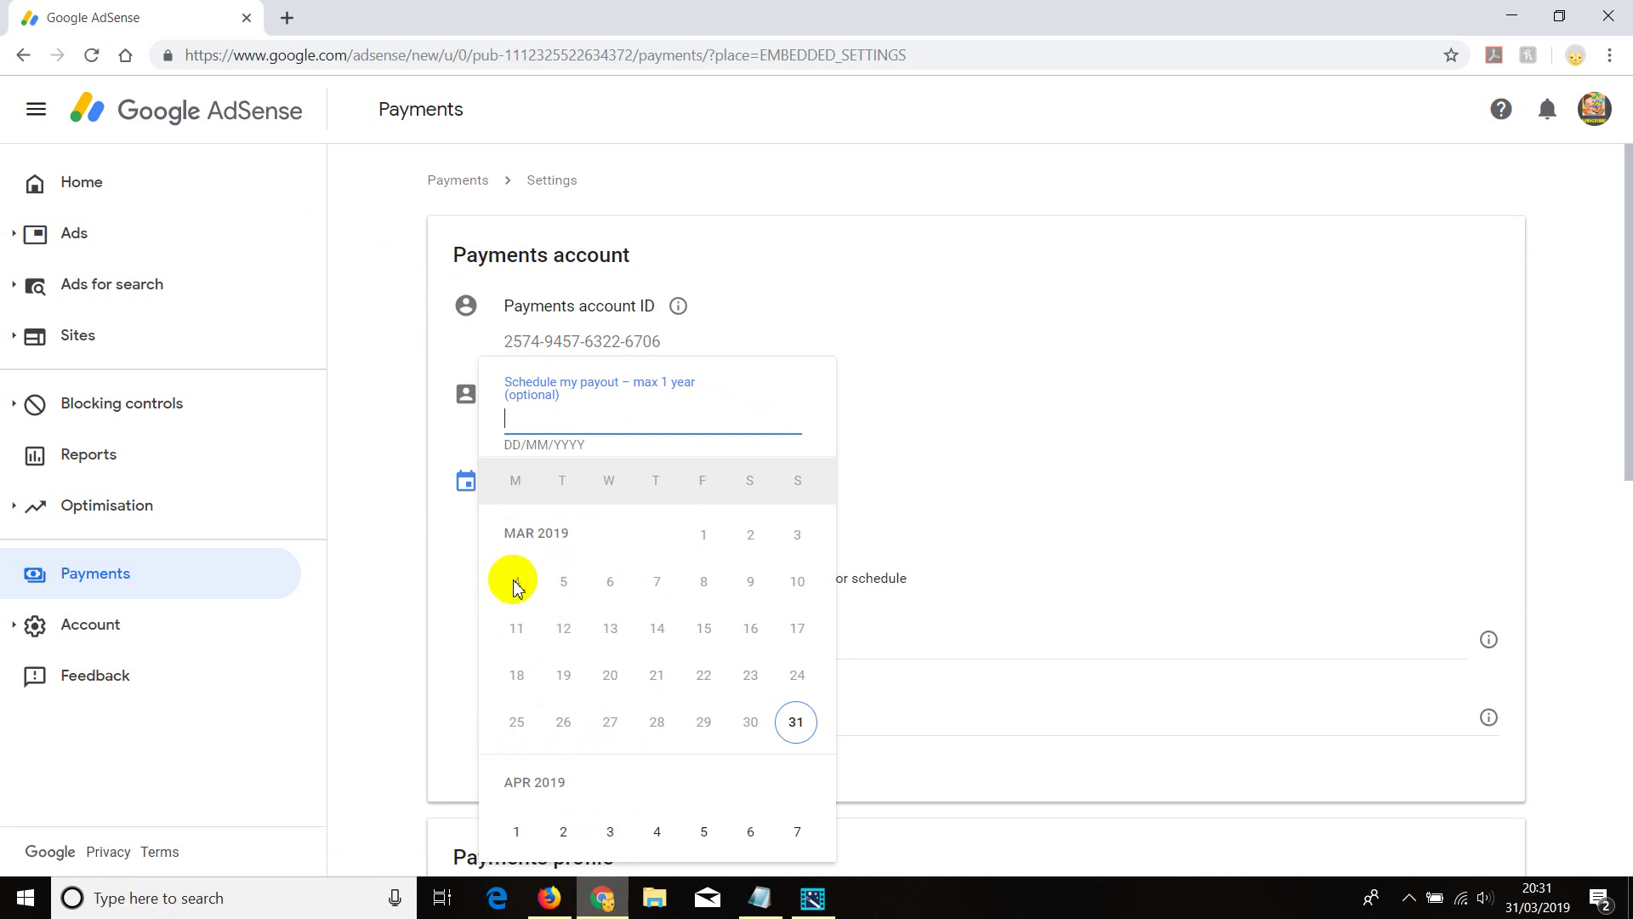
{"action": "left_click", "coordinate": [385, 559]}
Check the country/region in the payments profile and open the profile's name and address for editing
{"action": "scroll", "coordinate": [593, 409], "scroll_direction": "down", "scroll_amount": 7}
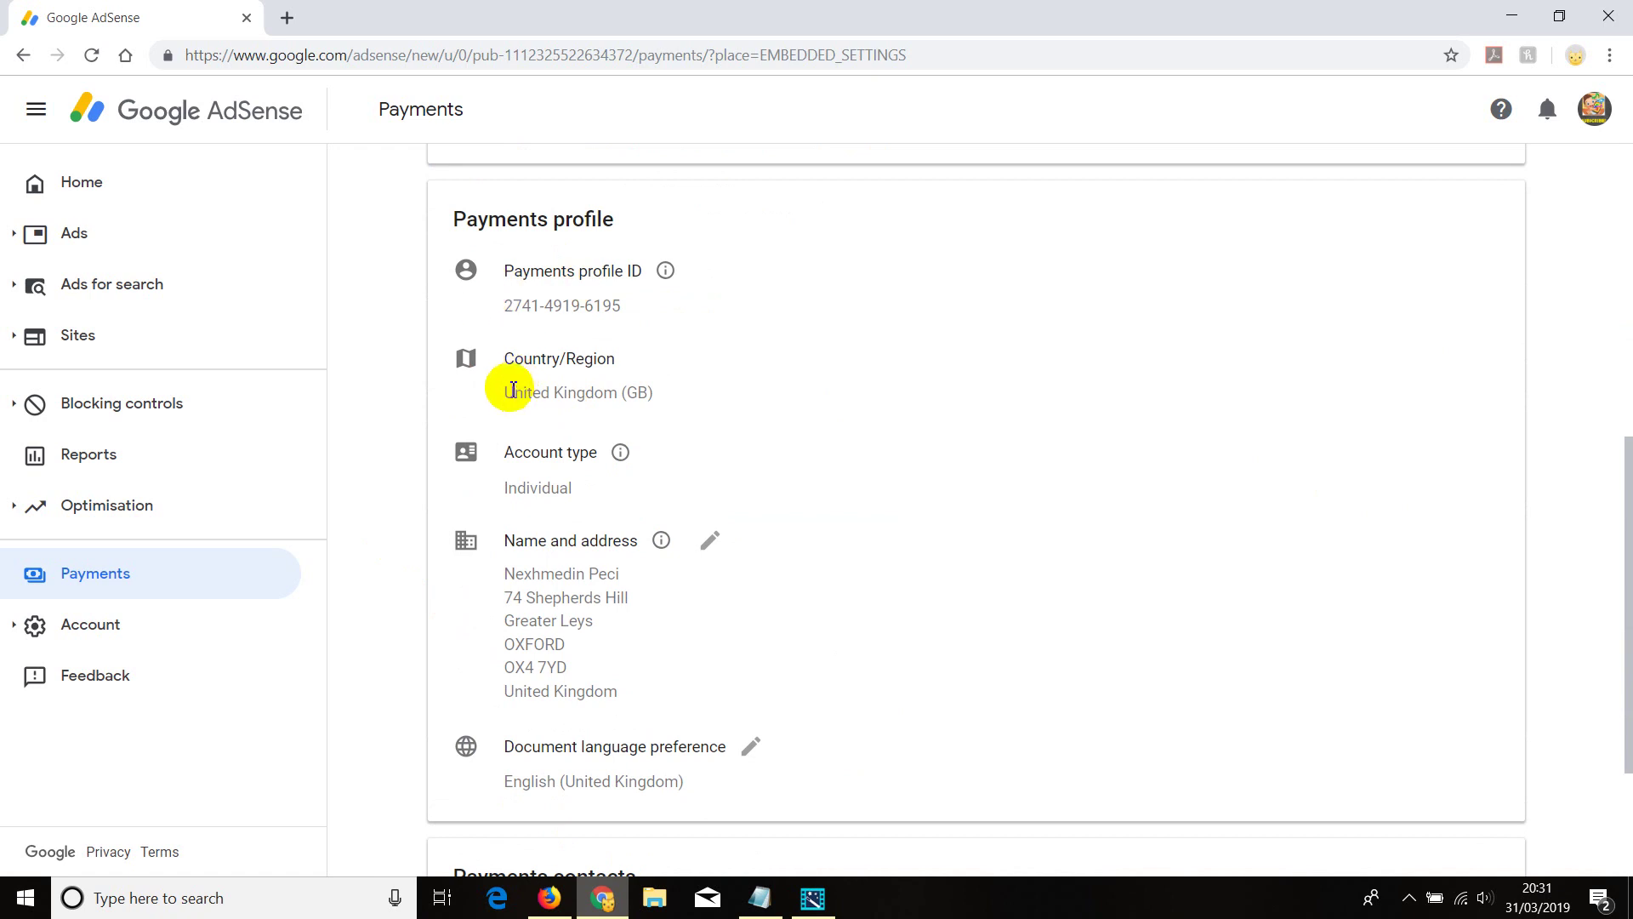
{"action": "left_click_drag", "start_coordinate": [507, 393], "coordinate": [667, 397]}
{"action": "scroll", "coordinate": [627, 251], "scroll_direction": "down", "scroll_amount": 2}
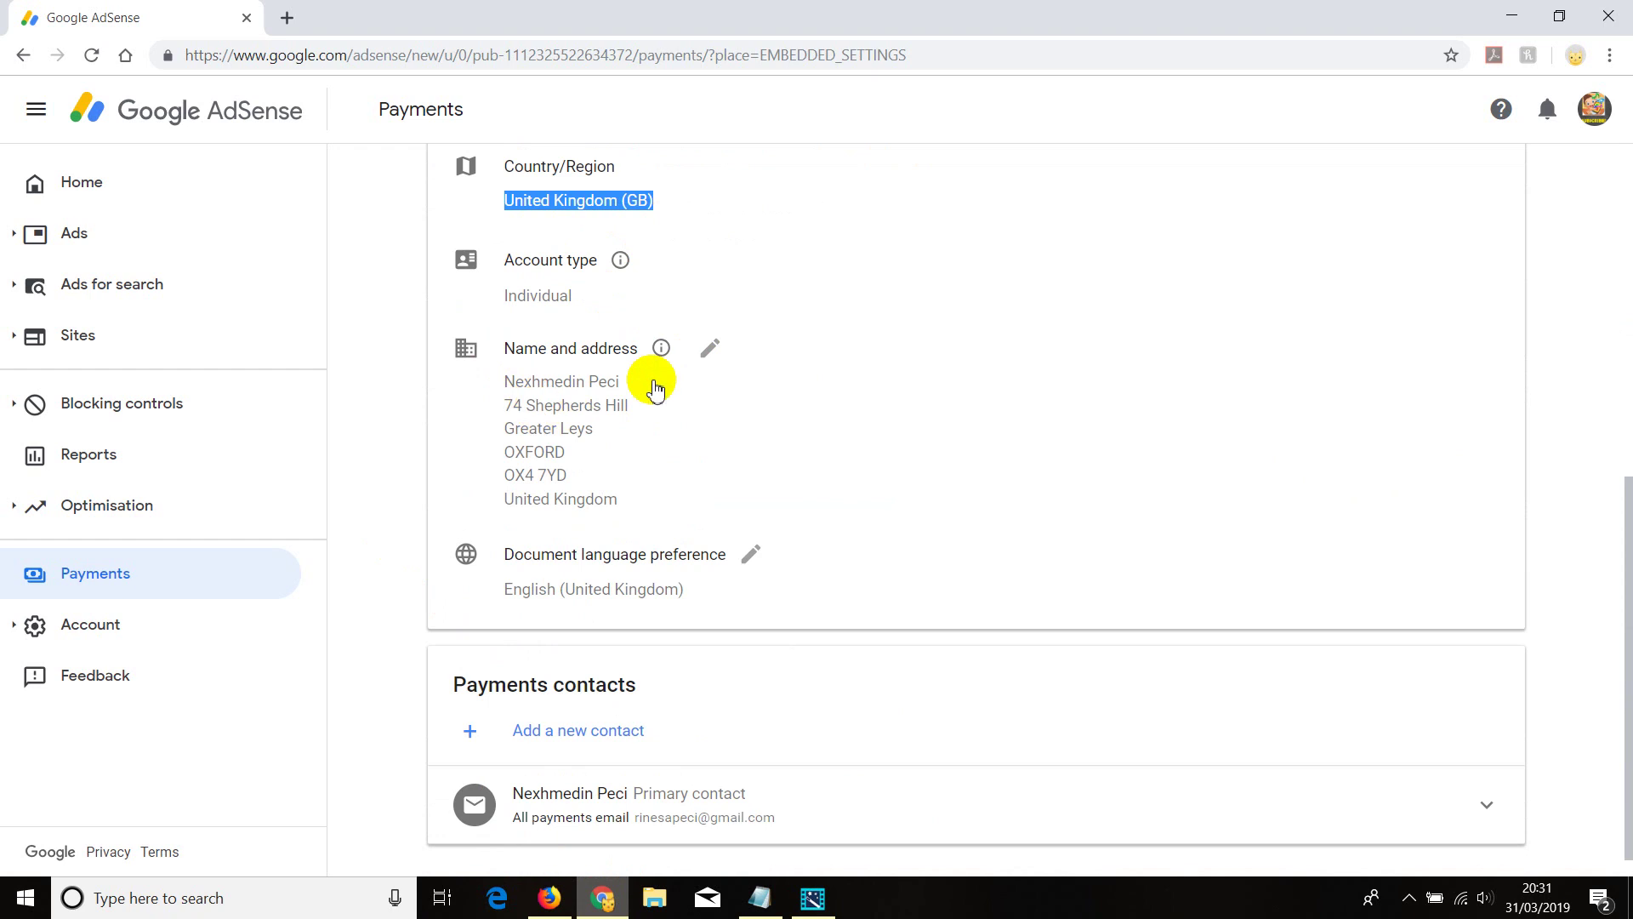
{"action": "left_click", "coordinate": [706, 355]}
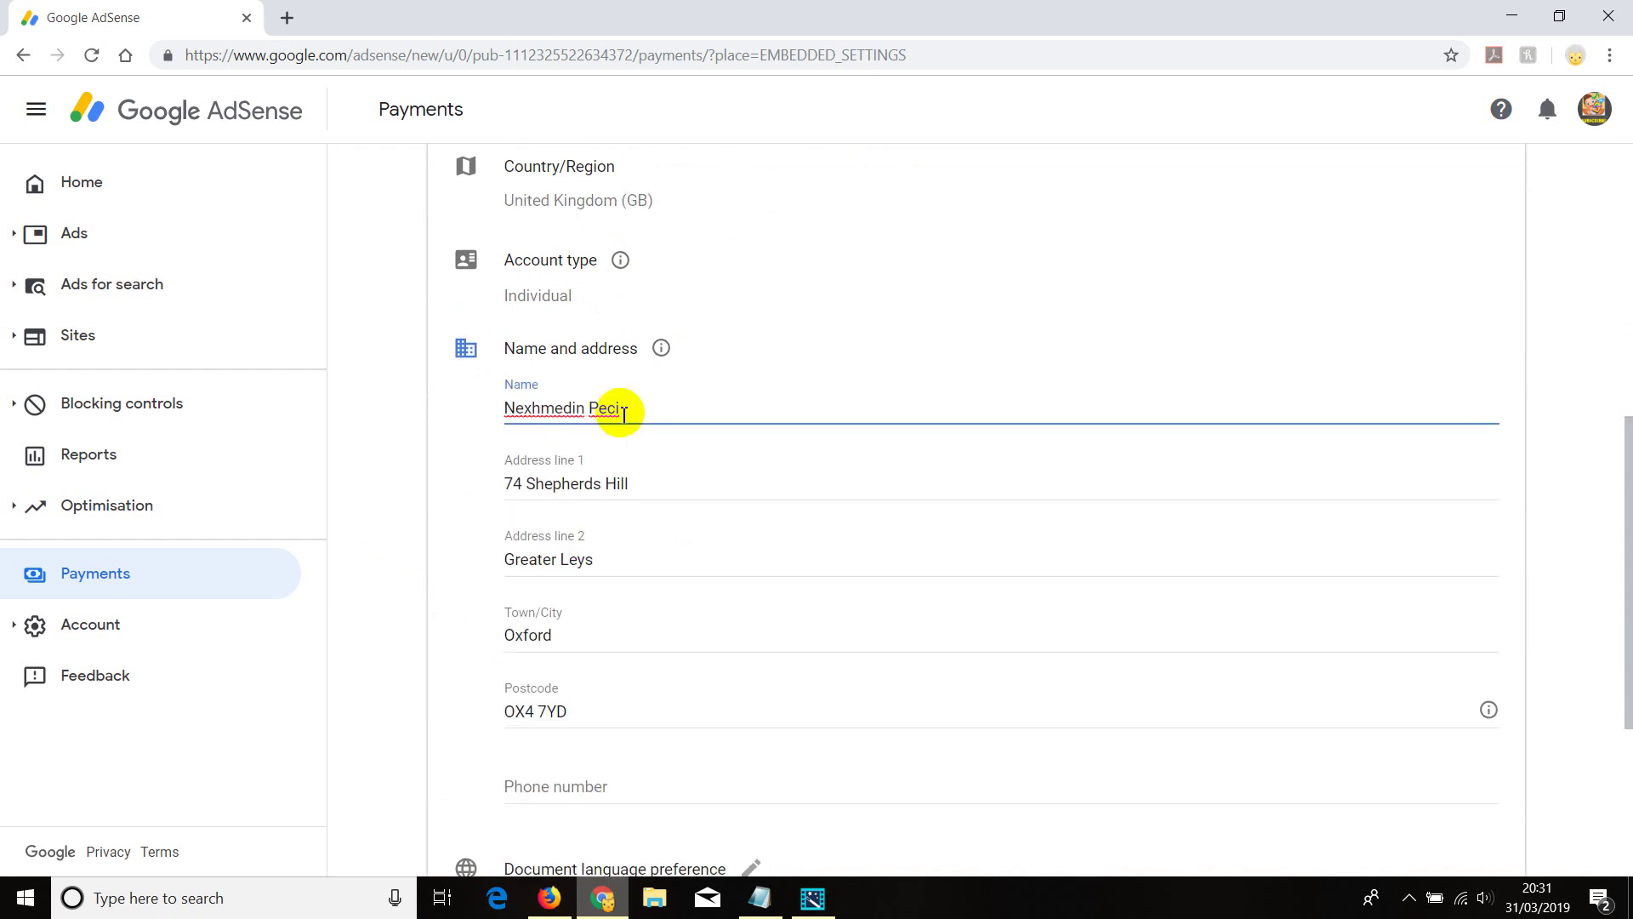
Review the name, address, postcode and phone number fields of the payments profile, down to the payments contacts
{"action": "left_click_drag", "start_coordinate": [620, 409], "coordinate": [401, 408]}
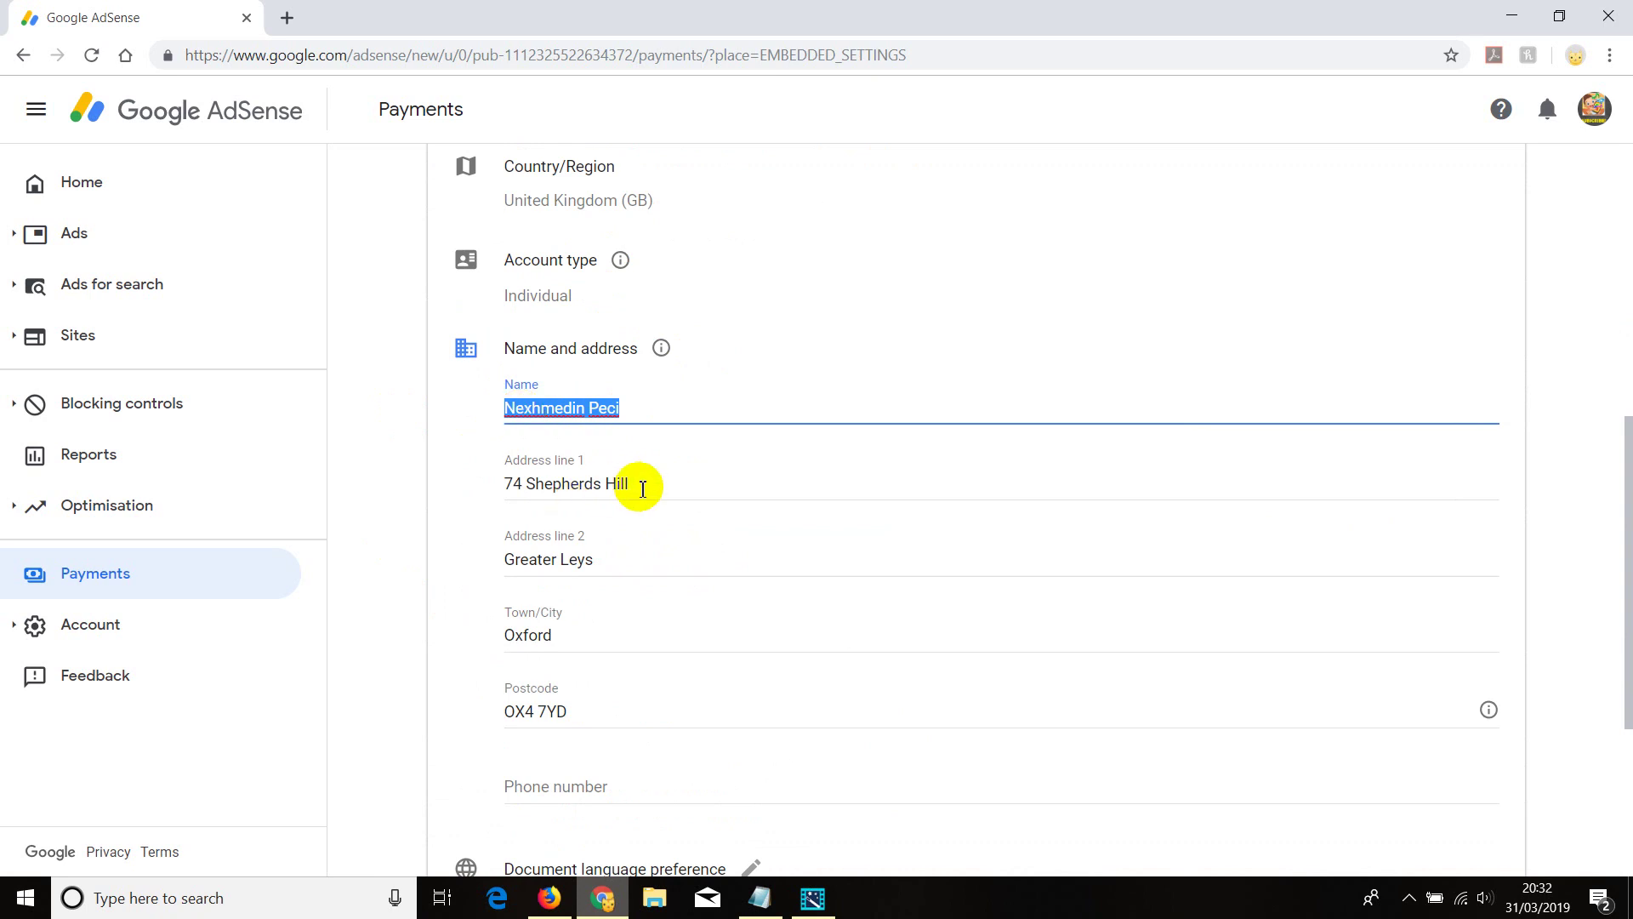
{"action": "left_click_drag", "start_coordinate": [638, 484], "coordinate": [463, 474]}
{"action": "left_click", "coordinate": [523, 496]}
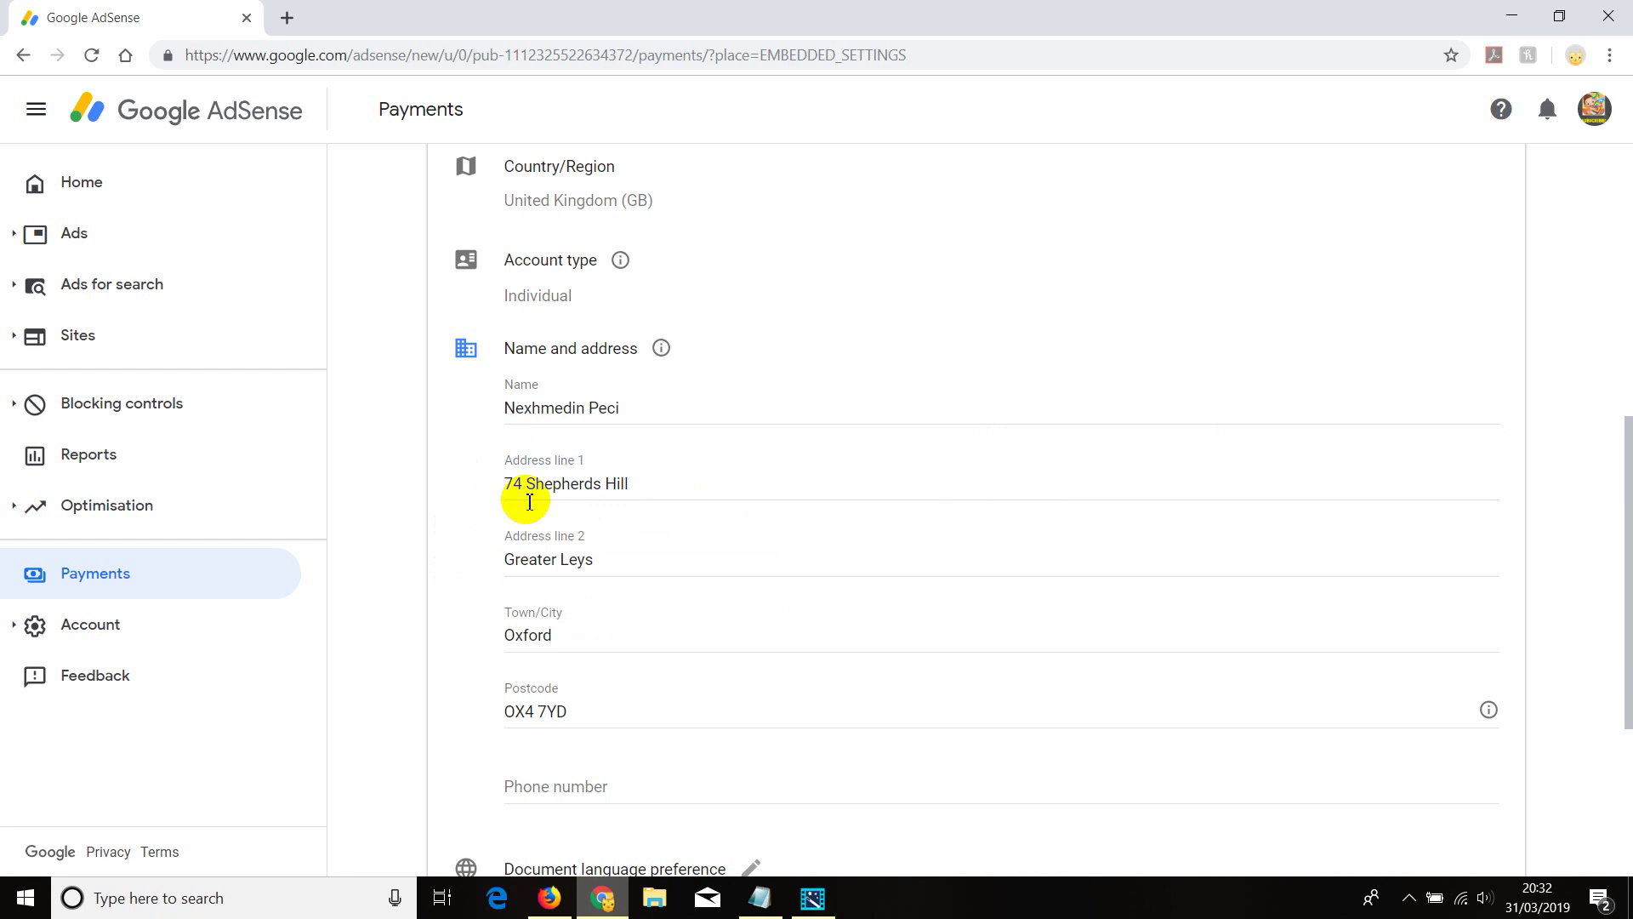
{"action": "scroll", "coordinate": [531, 577], "scroll_direction": "down", "scroll_amount": 2}
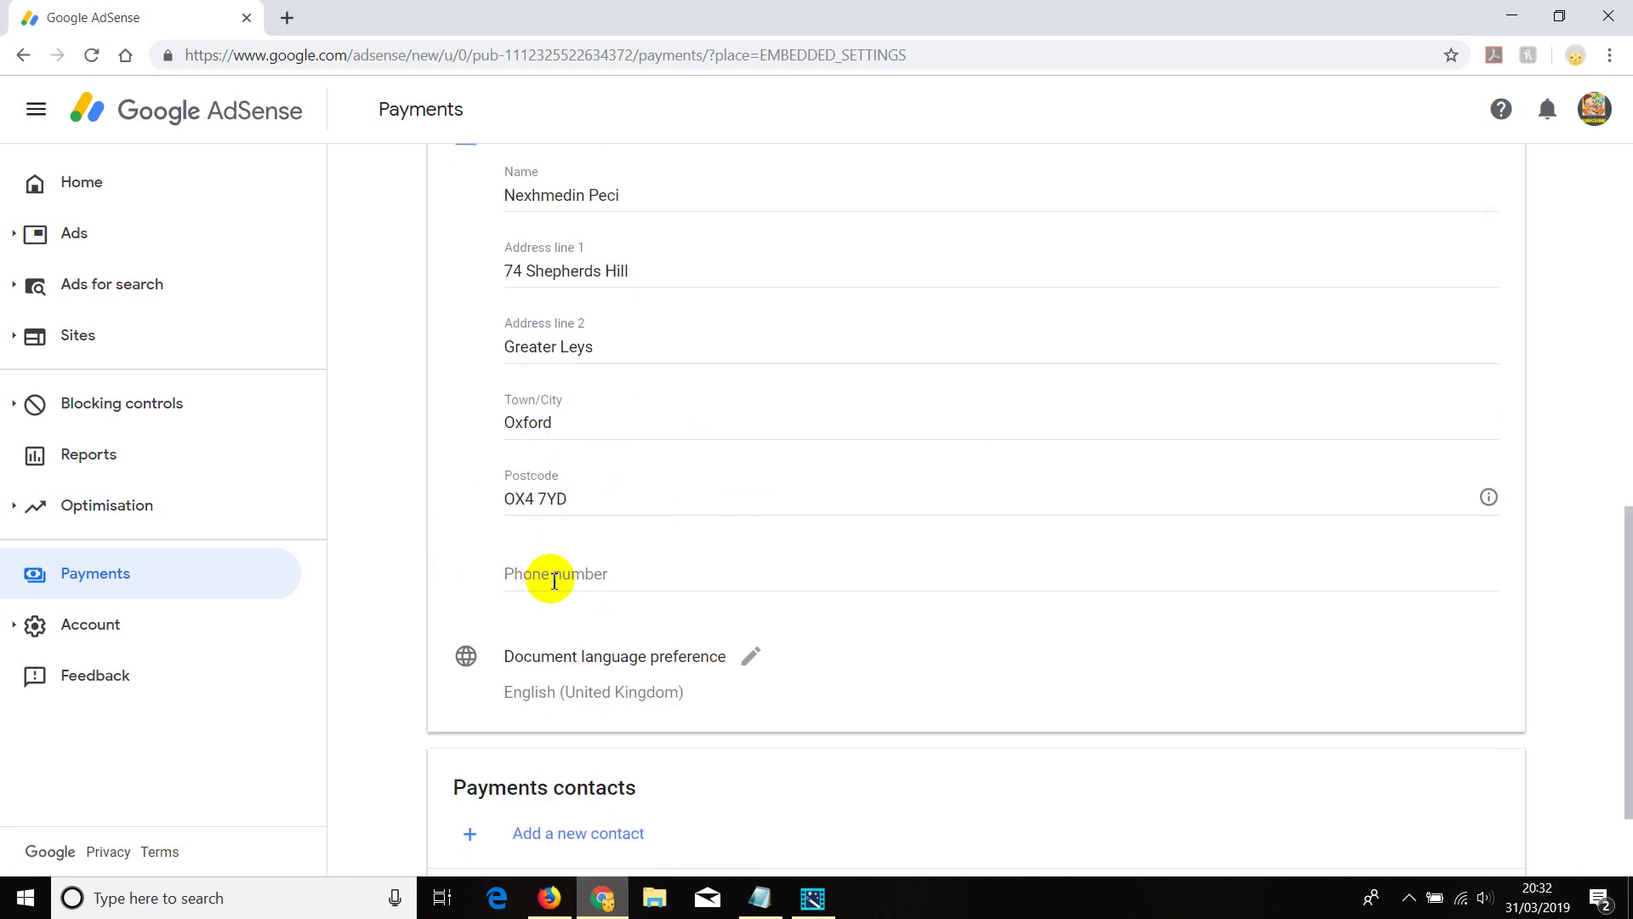
{"action": "left_click", "coordinate": [548, 574]}
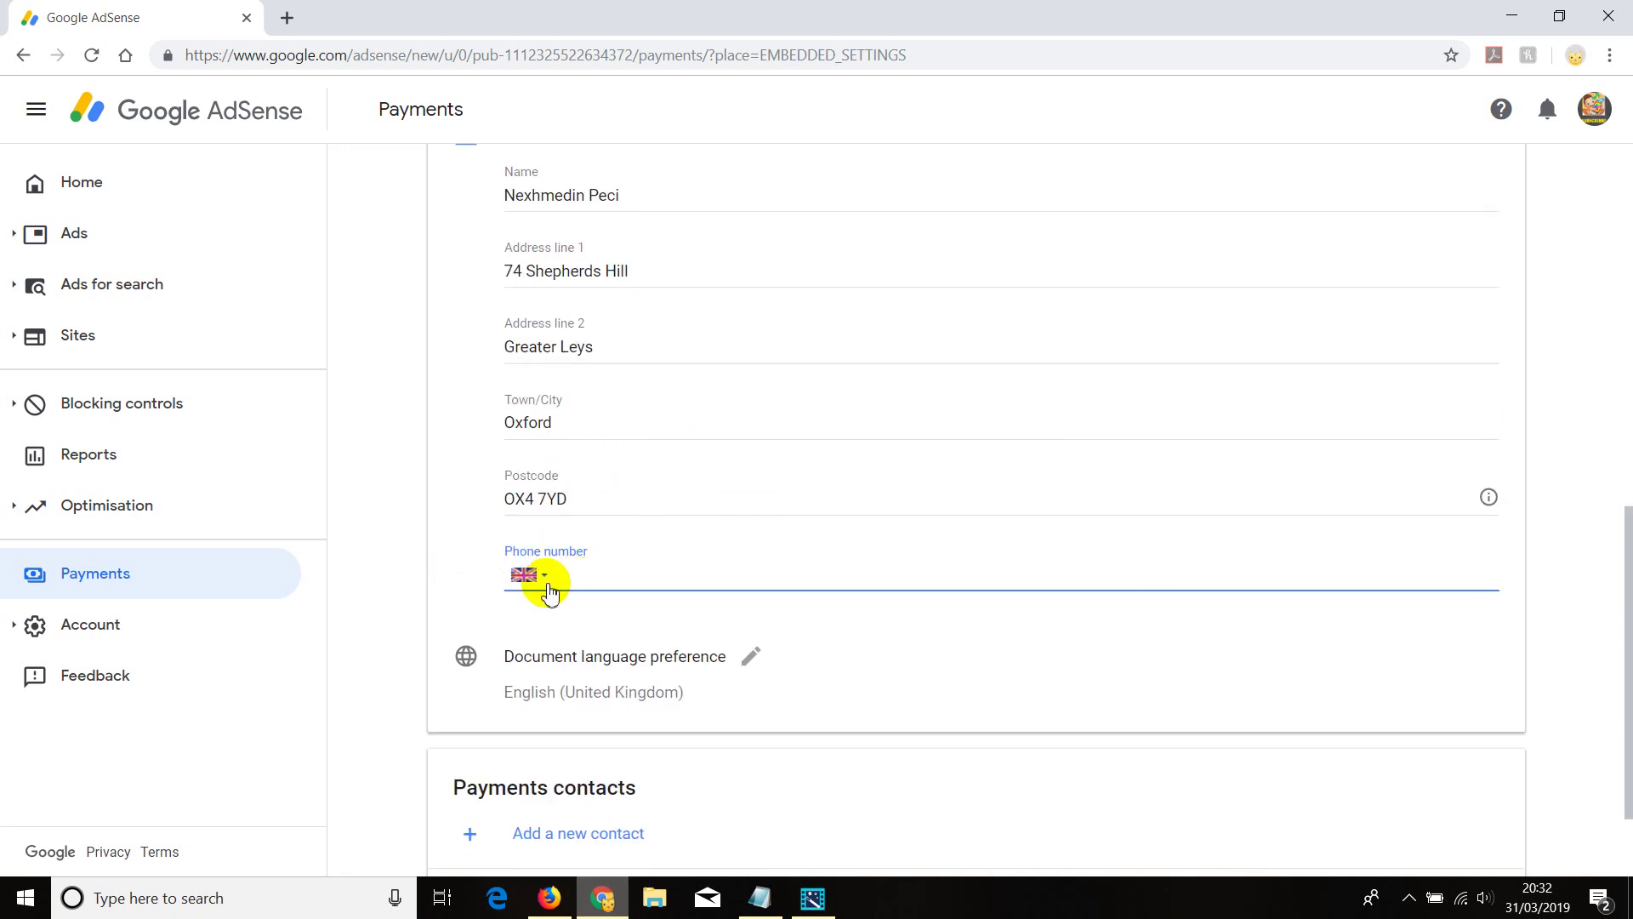
{"action": "scroll", "coordinate": [506, 590], "scroll_direction": "down", "scroll_amount": 2}
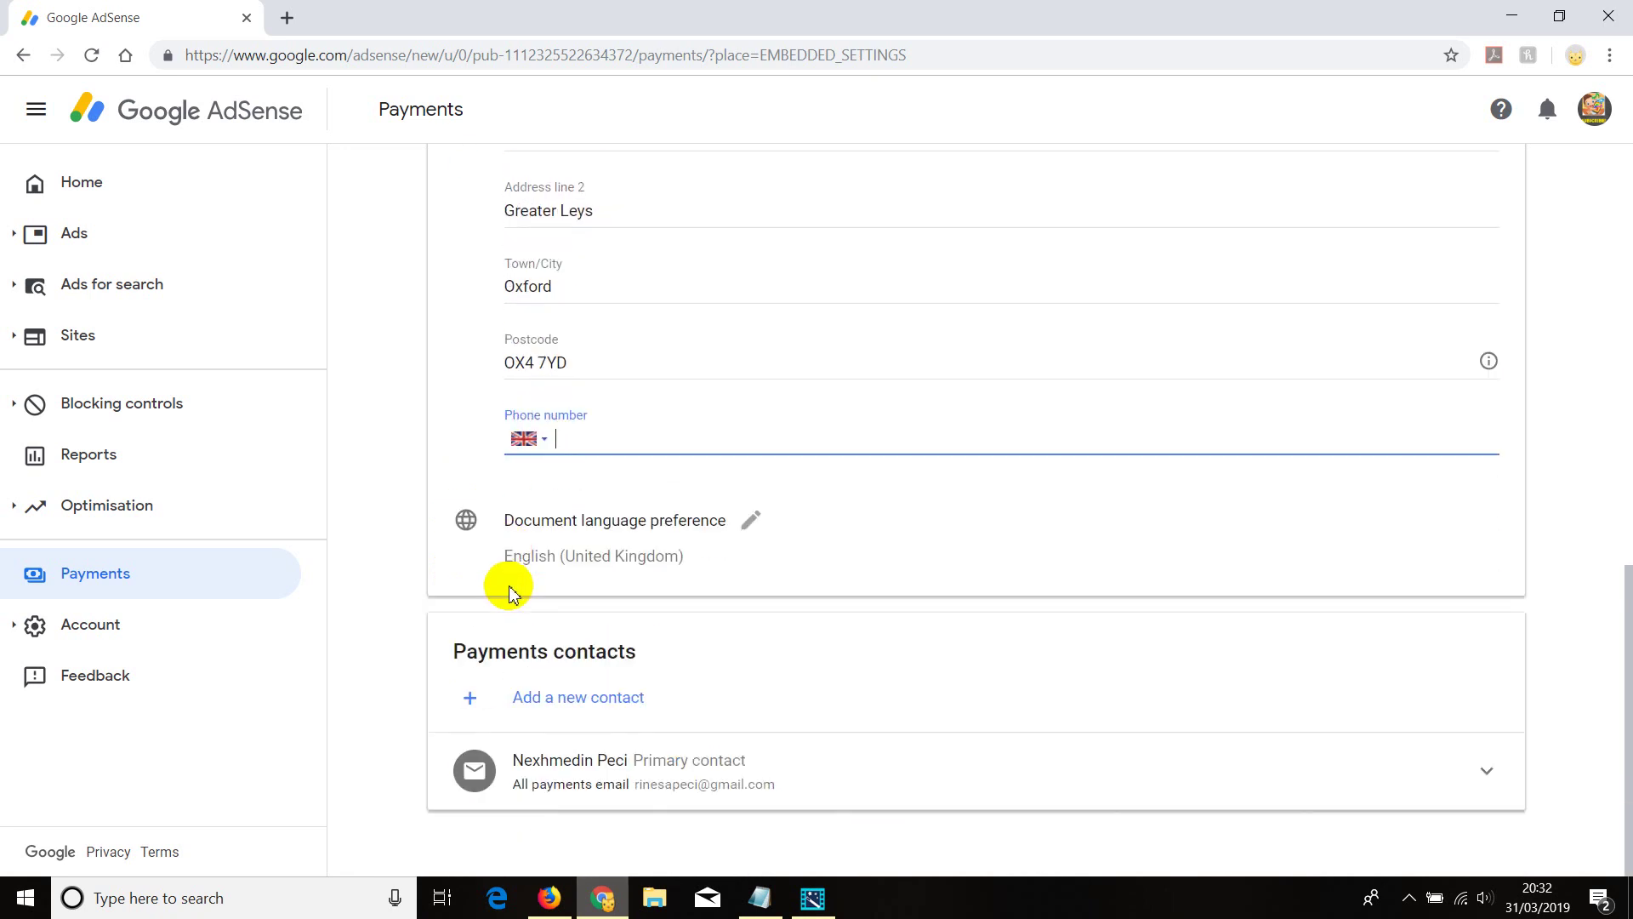
{"action": "scroll", "coordinate": [509, 586], "scroll_direction": "up", "scroll_amount": 3}
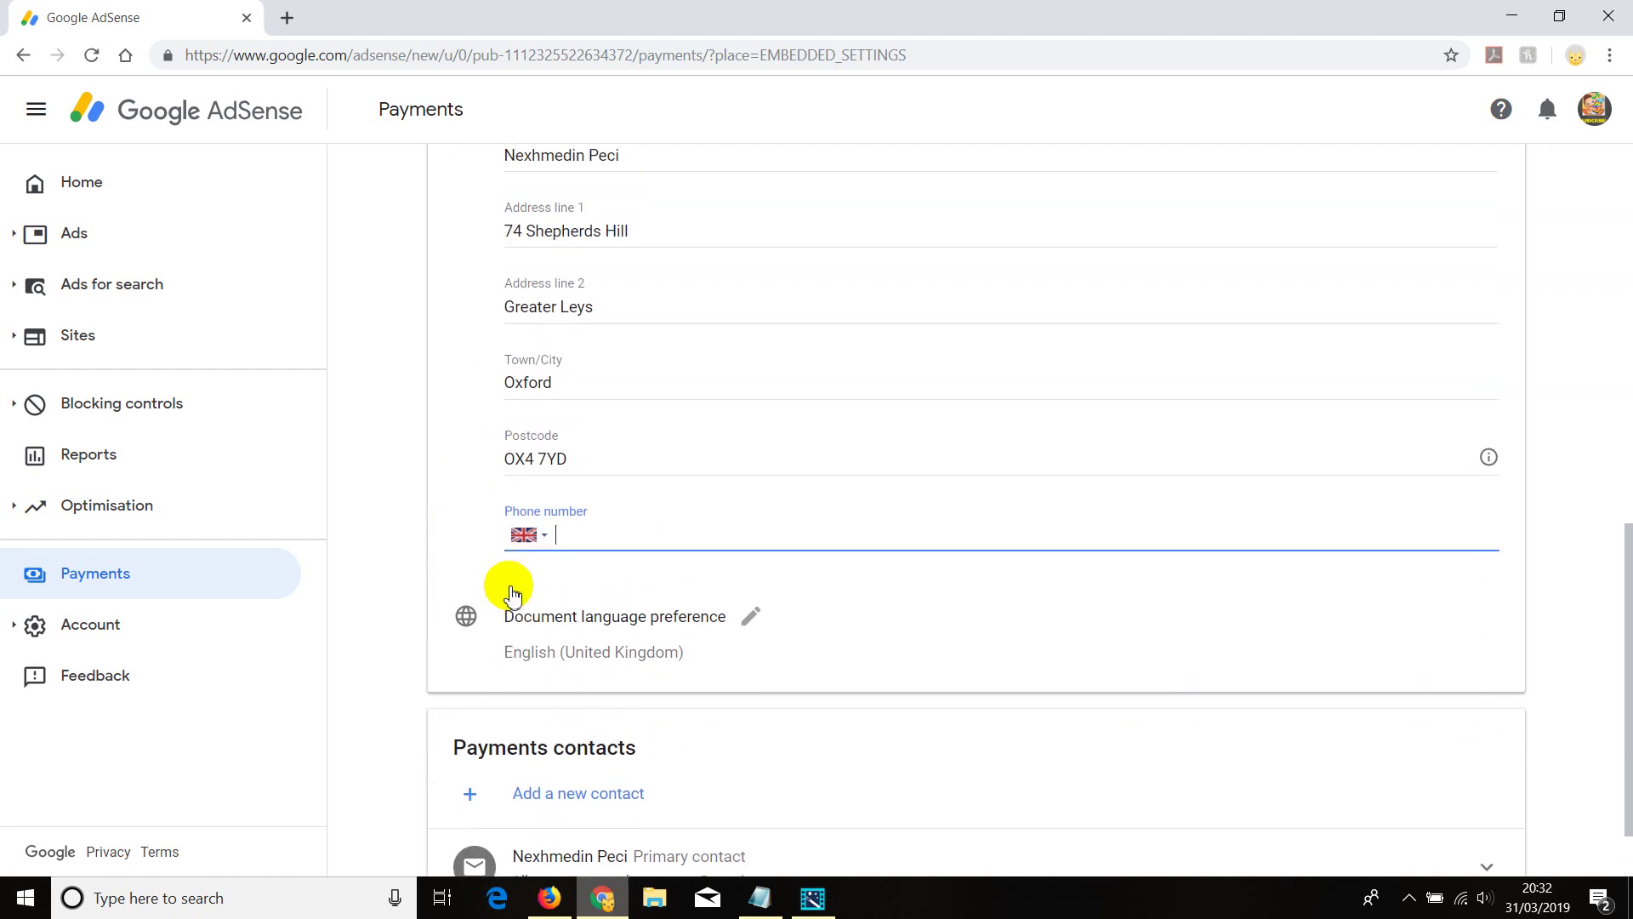
{"action": "scroll", "coordinate": [510, 587], "scroll_direction": "down", "scroll_amount": 3}
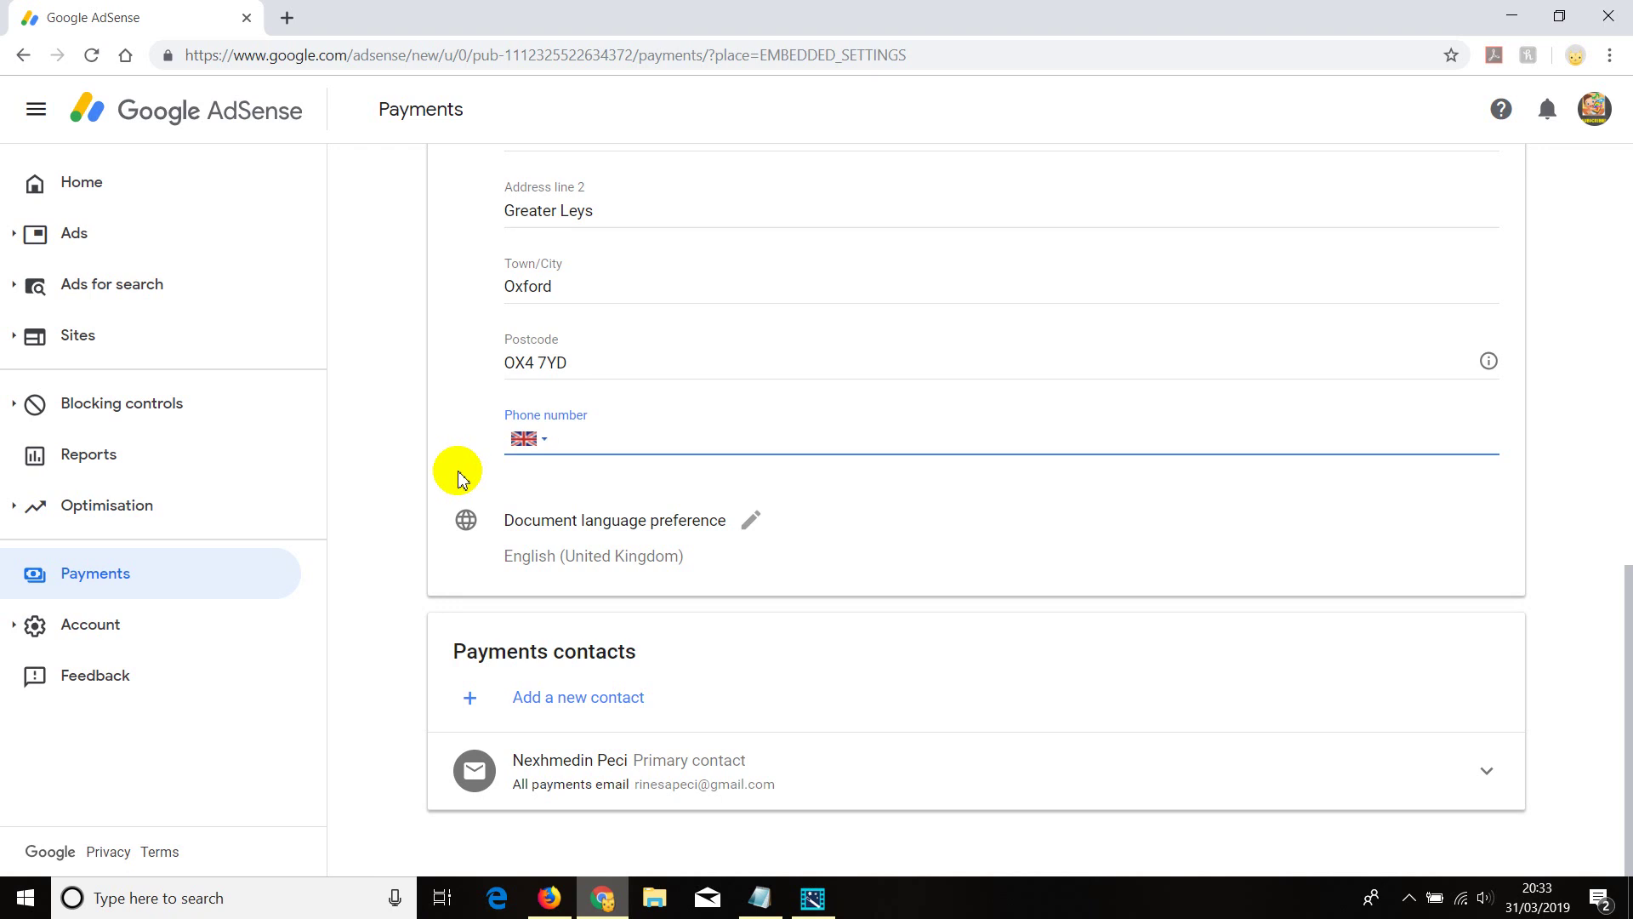
Leave the name and address form and examine the Country/Region entry in the payments profile
{"action": "scroll", "coordinate": [375, 545], "scroll_direction": "up", "scroll_amount": 6}
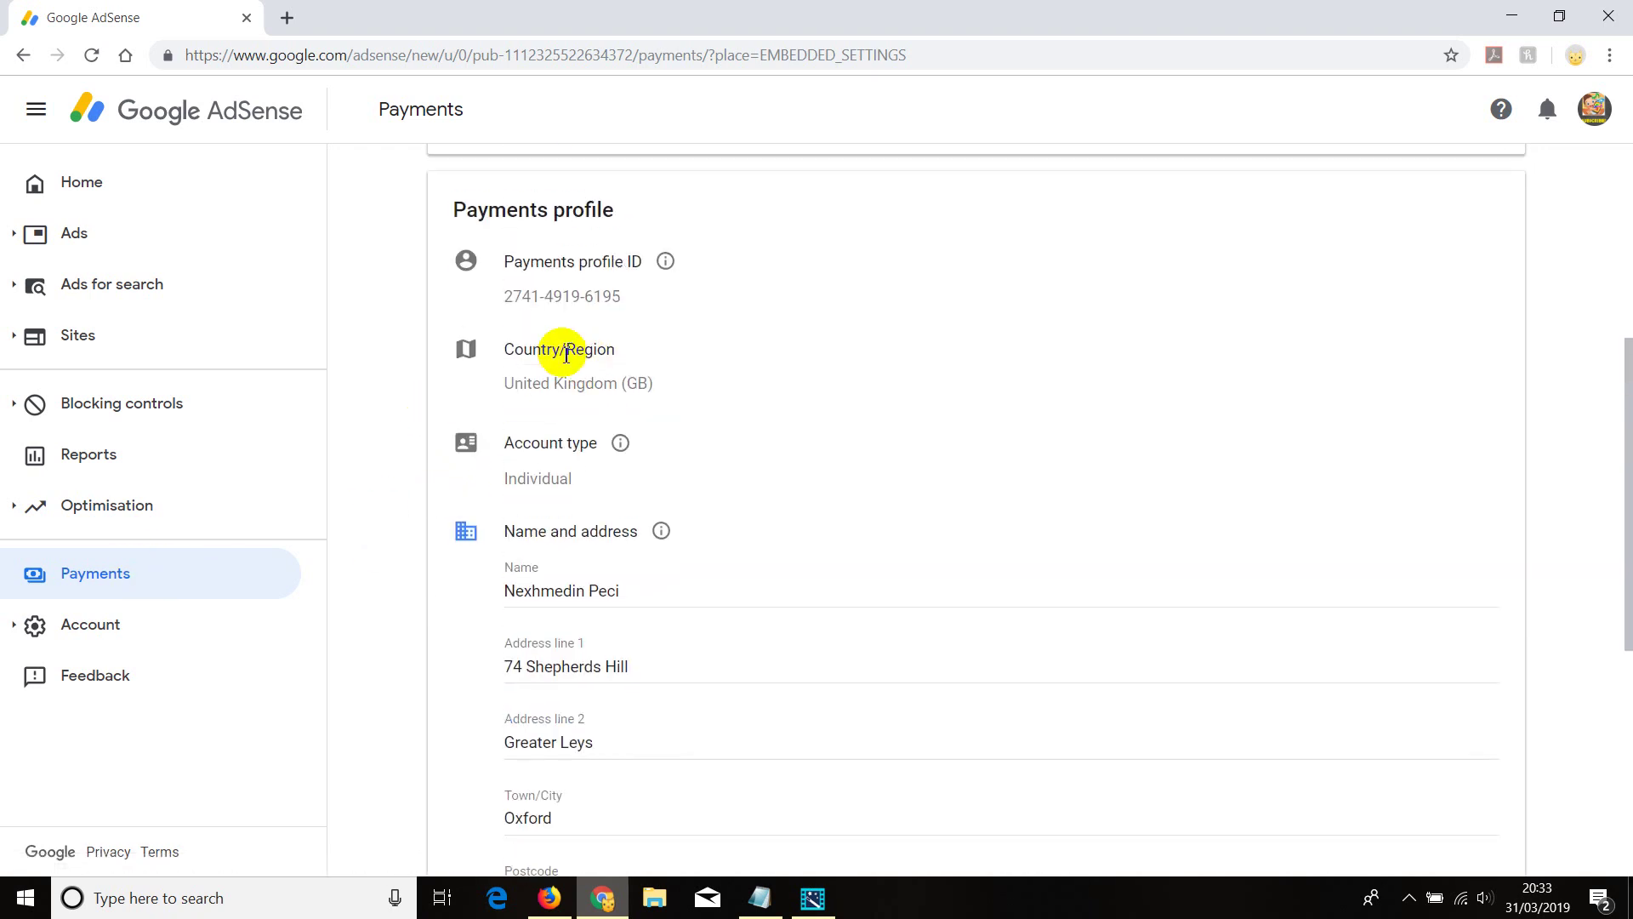
{"action": "double_click", "coordinate": [467, 355]}
{"action": "triple_click", "coordinate": [467, 356]}
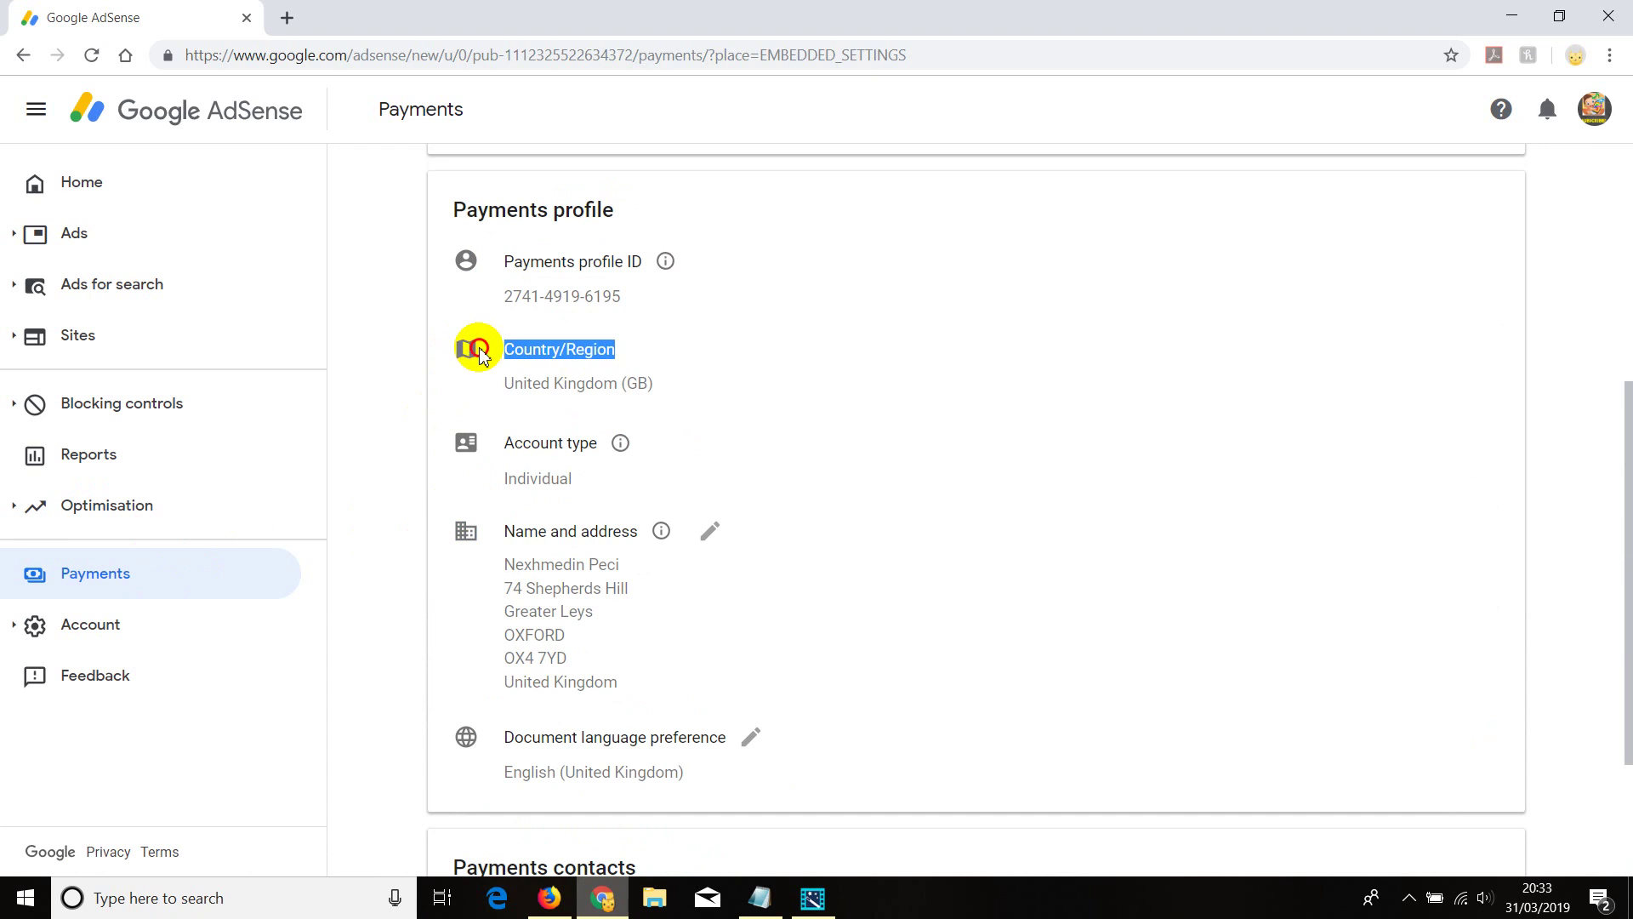
{"action": "left_click", "coordinate": [540, 357]}
{"action": "left_click_drag", "start_coordinate": [522, 382], "coordinate": [528, 384]}
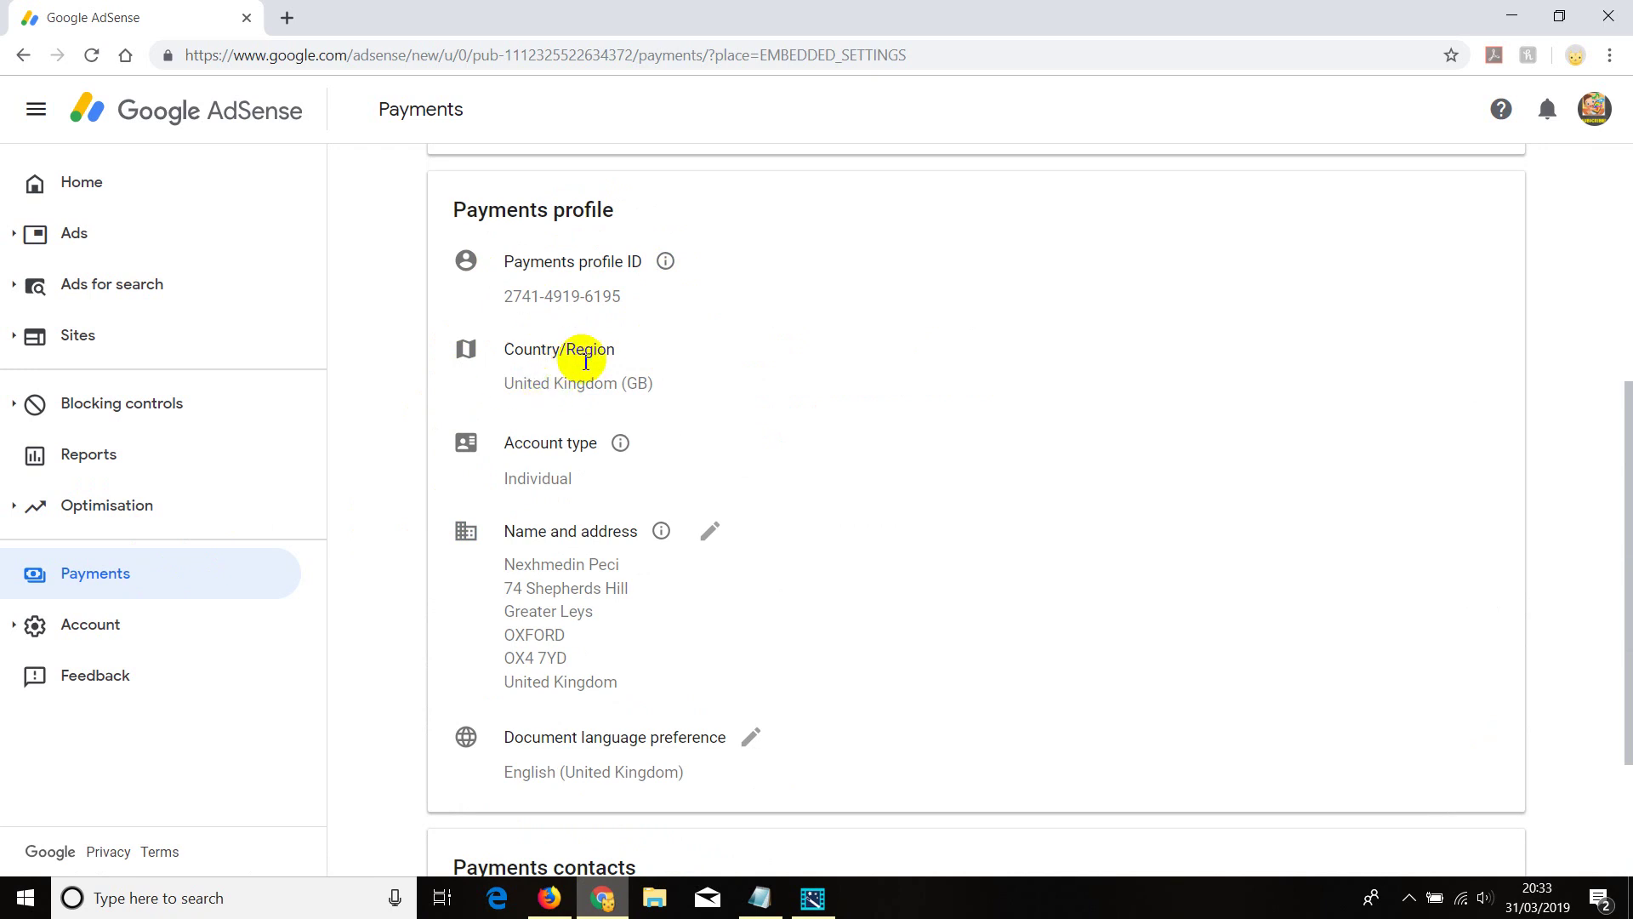
{"action": "triple_click", "coordinate": [510, 383]}
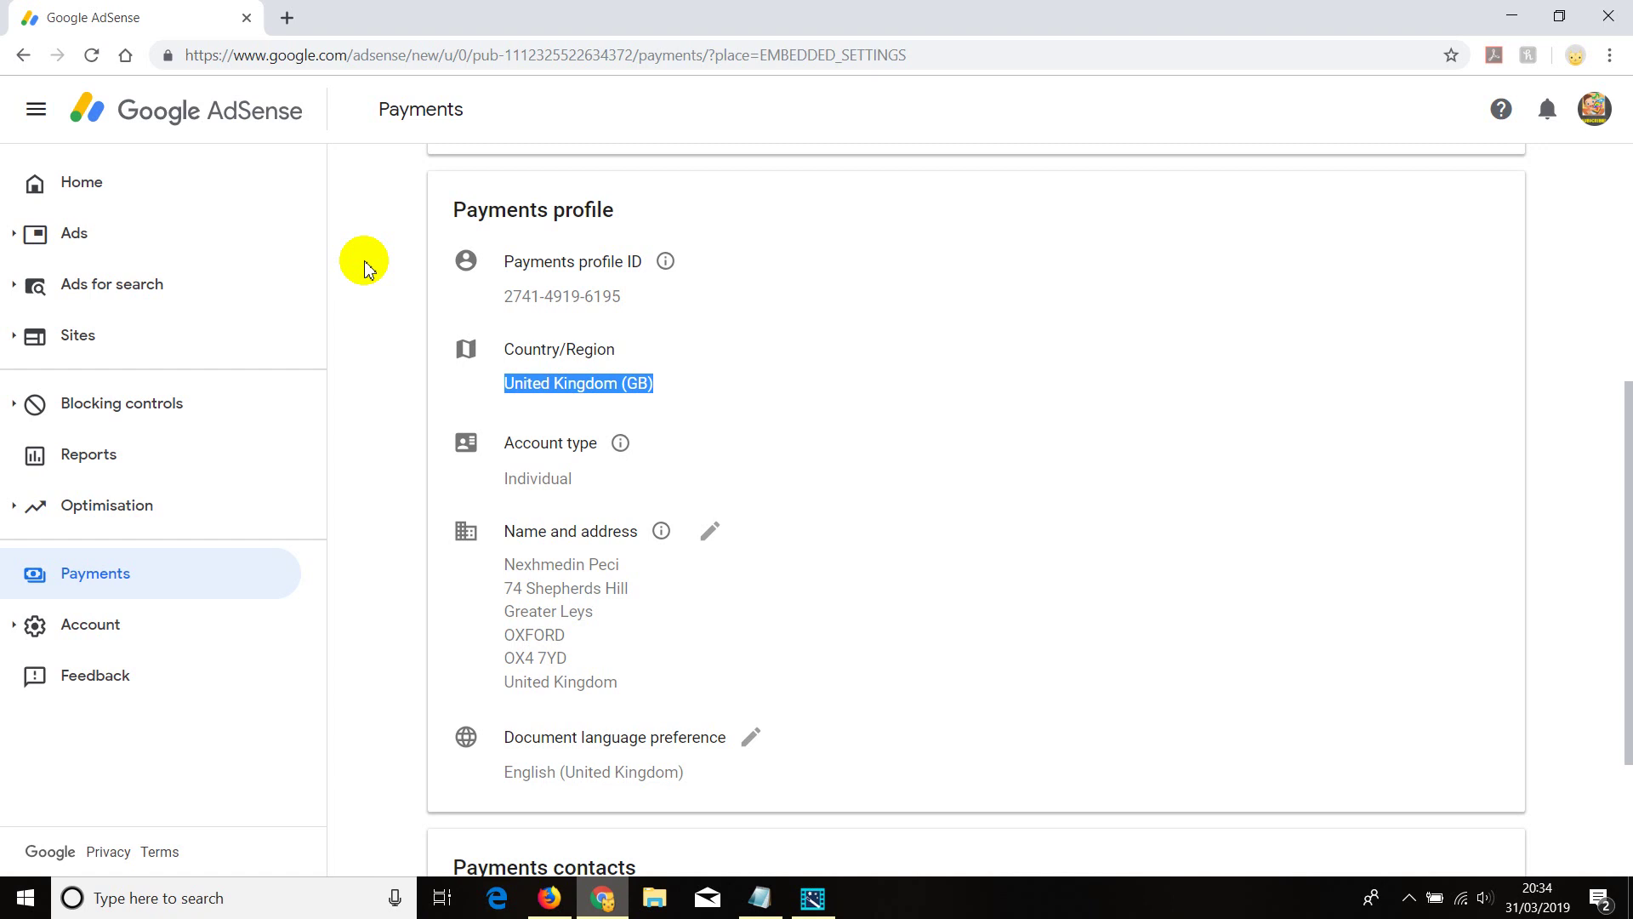
{"action": "left_click", "coordinate": [521, 382]}
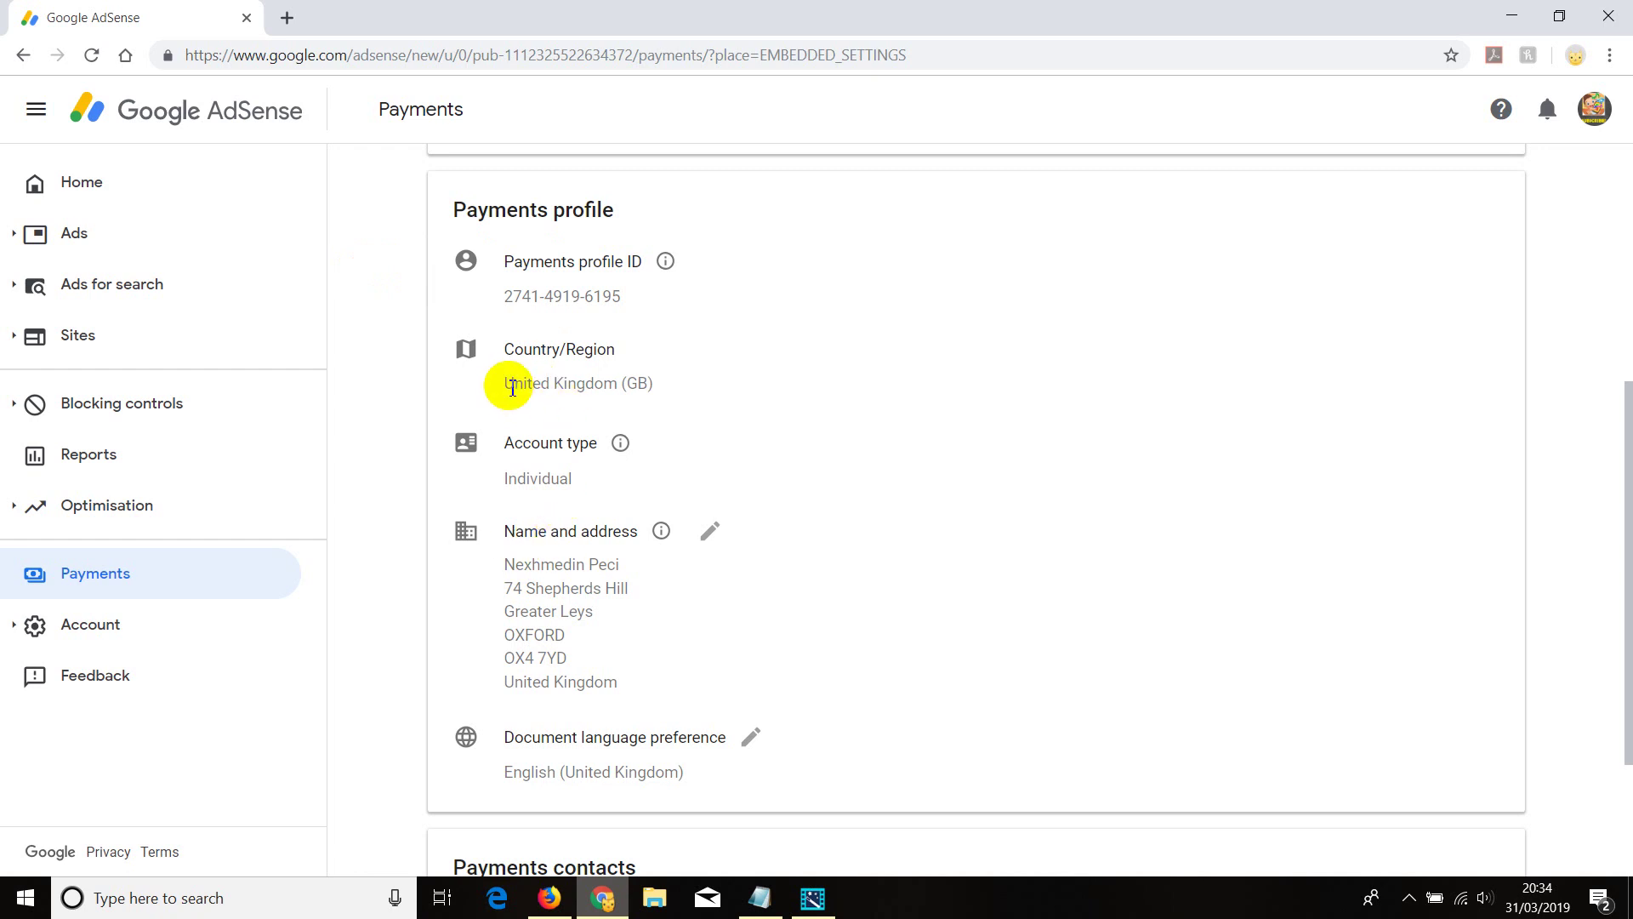
{"action": "left_click_drag", "start_coordinate": [506, 382], "coordinate": [653, 380]}
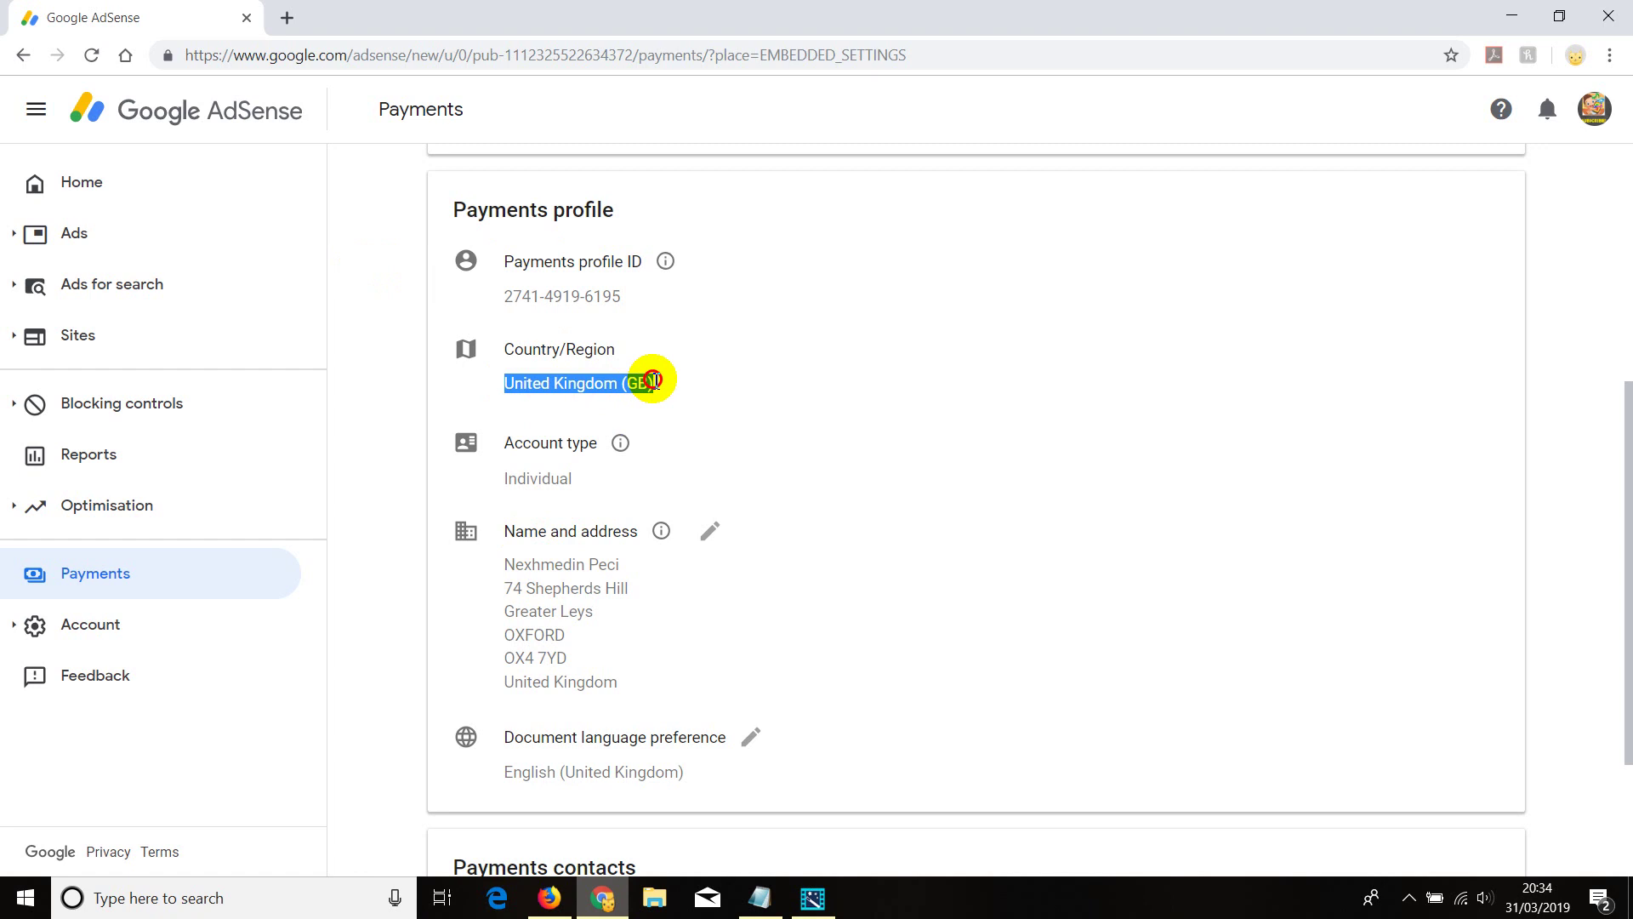
{"action": "left_click", "coordinate": [535, 383]}
{"action": "left_click_drag", "start_coordinate": [507, 380], "coordinate": [655, 385]}
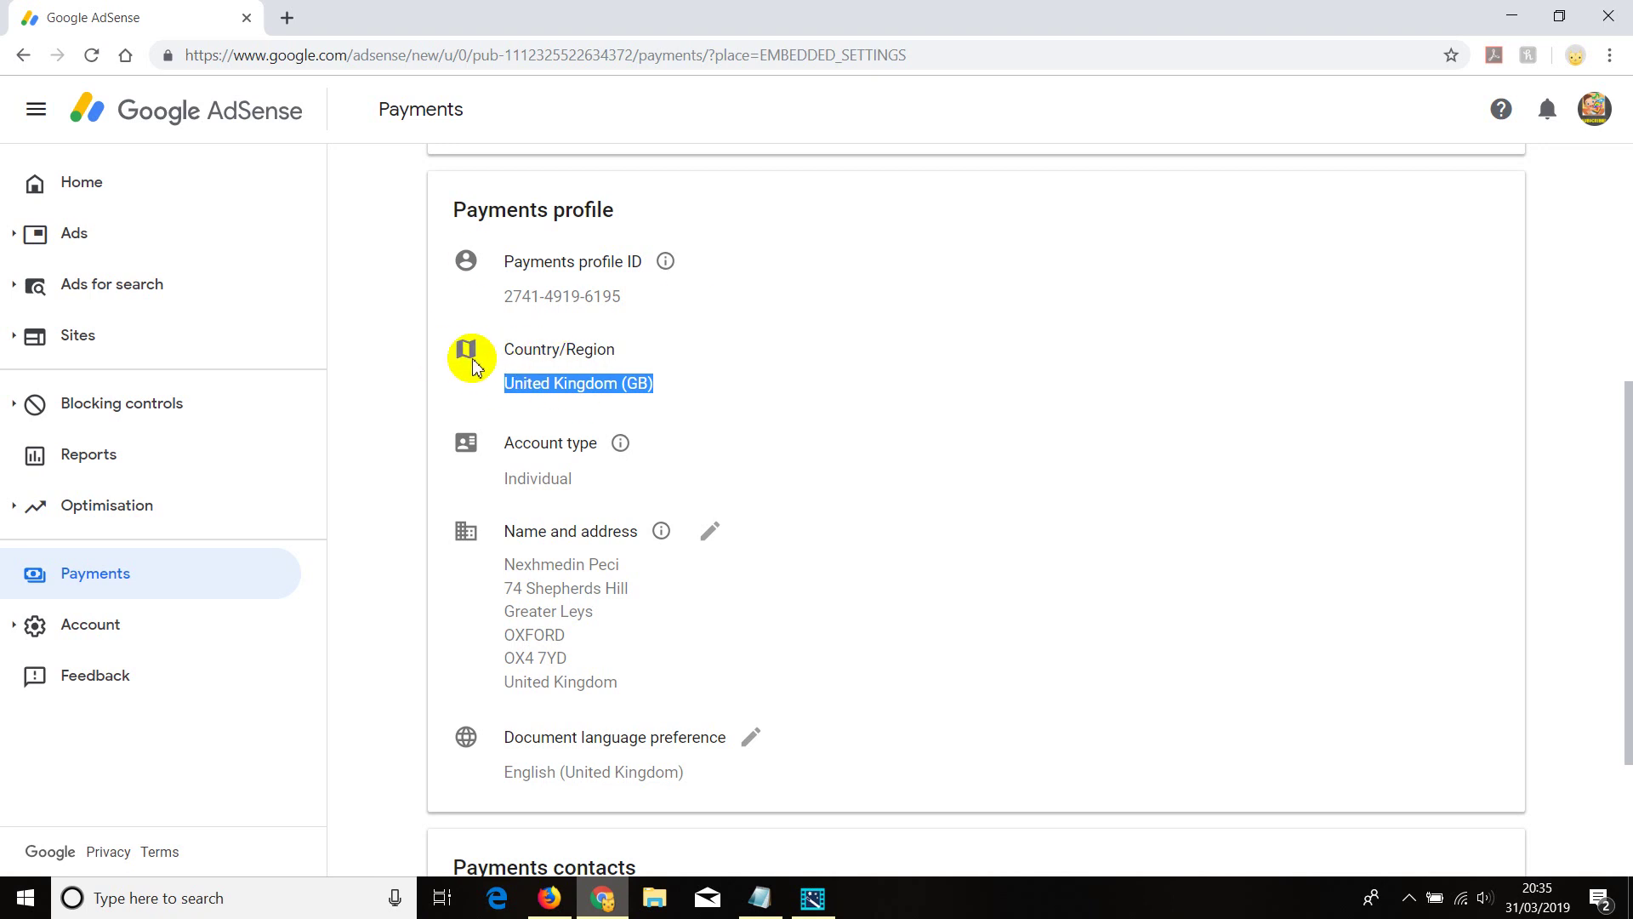
{"action": "left_click_drag", "start_coordinate": [508, 383], "coordinate": [687, 380]}
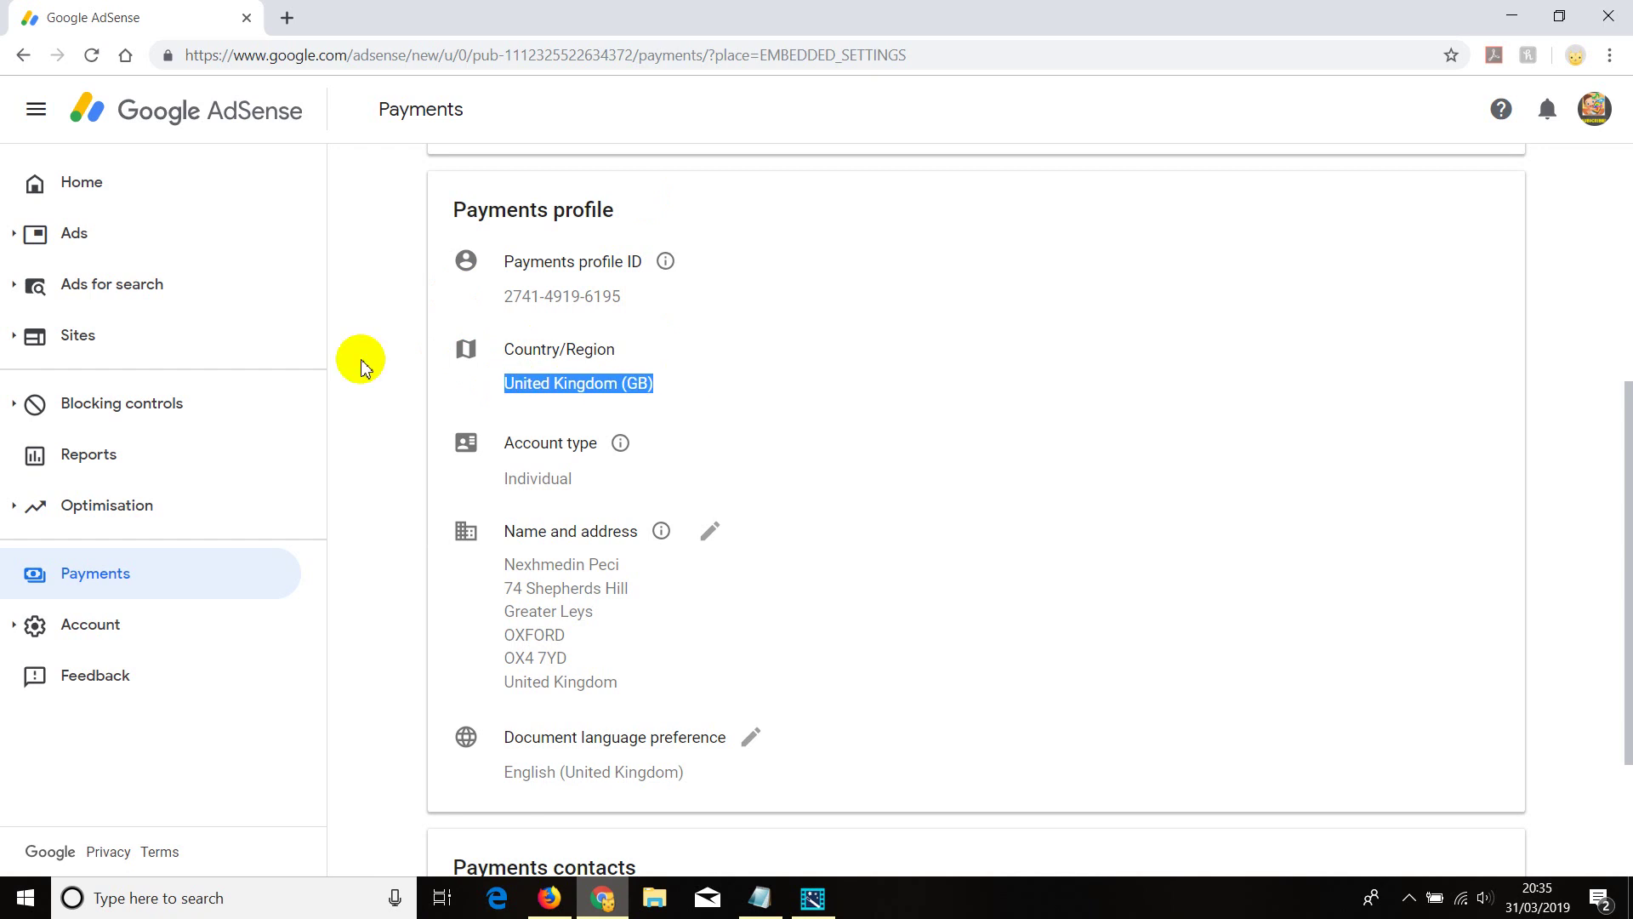